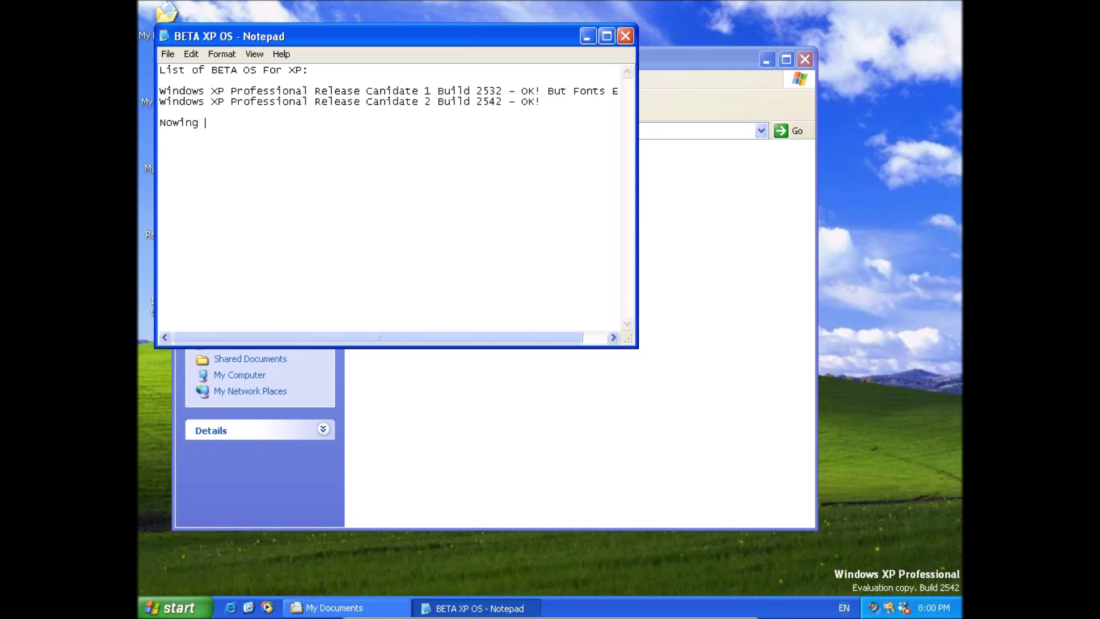
- Complete the note's last line with "Upgrading to the Final Build...", then save and close it along with the My Documents folder
{"action": "type", "text": "Upgrading to the Final Build..."}
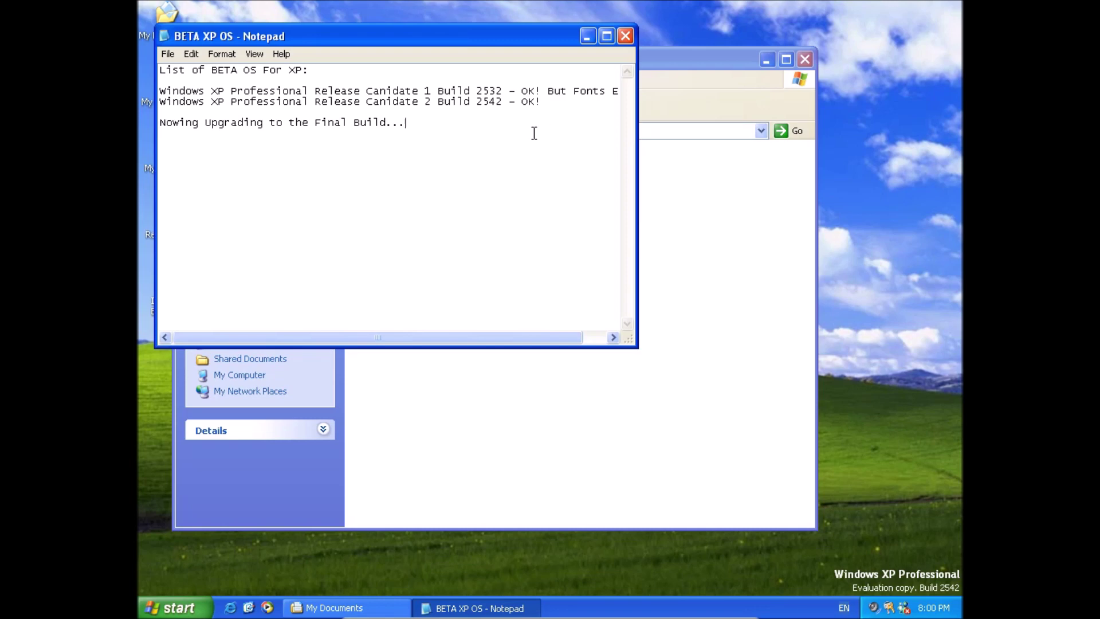
{"action": "left_click", "coordinate": [626, 36]}
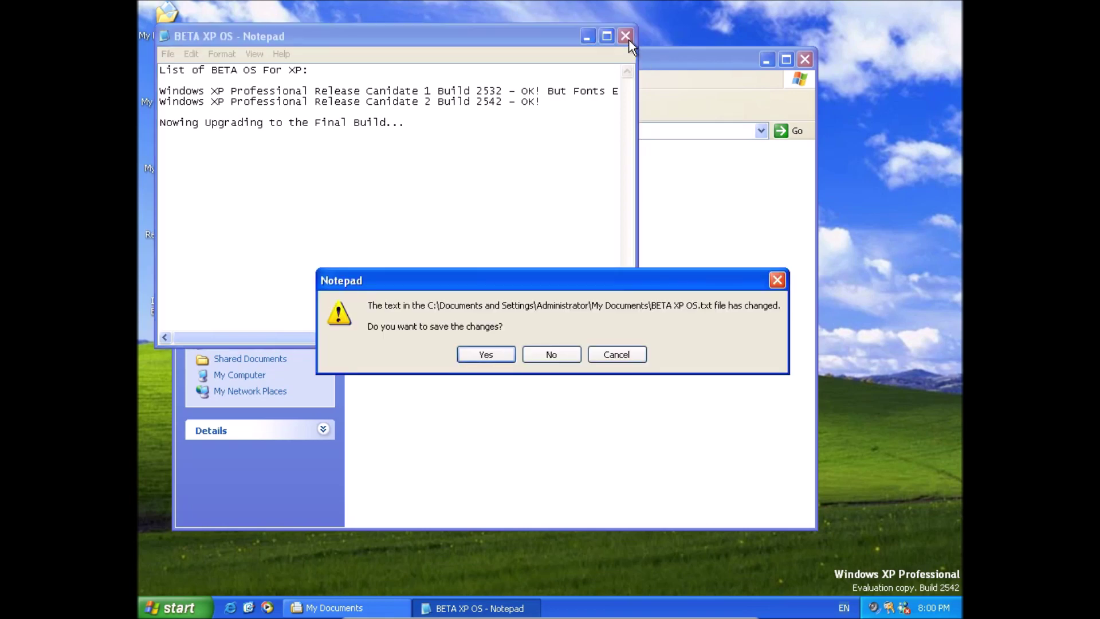
{"action": "left_click", "coordinate": [491, 352]}
{"action": "left_click", "coordinate": [489, 353]}
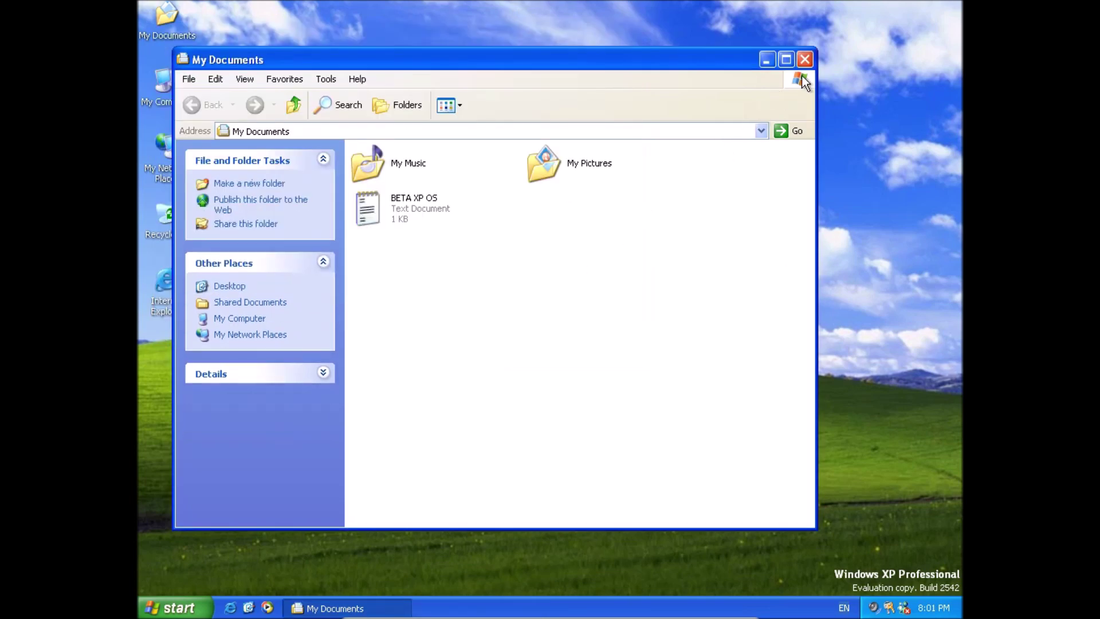
{"action": "left_click", "coordinate": [805, 59]}
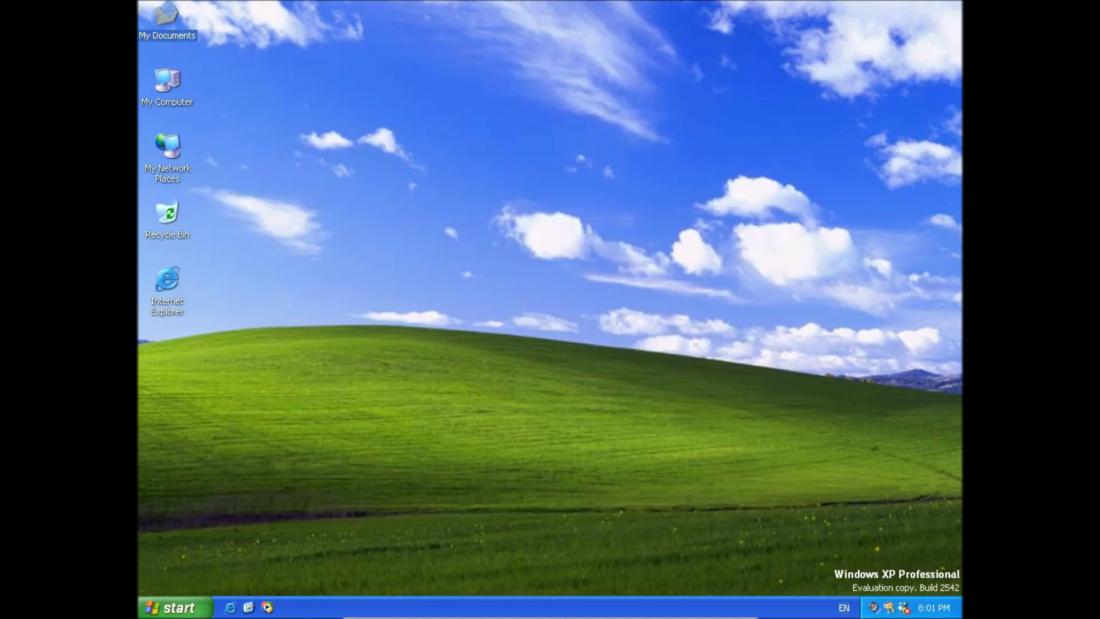
- Mount the "Windows XP Professional SP0" disc image from the Windows XP folder in the virtual machine's optical drive
{"action": "left_click", "coordinate": [526, 607]}
{"action": "mouse_move", "coordinate": [548, 435]}
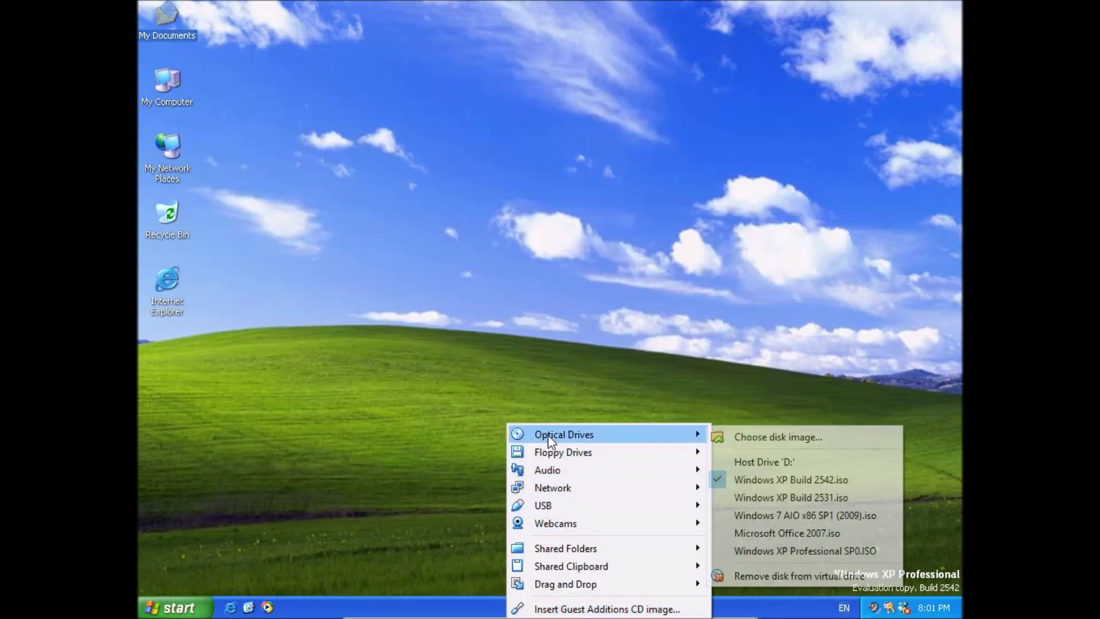
{"action": "left_click", "coordinate": [737, 439]}
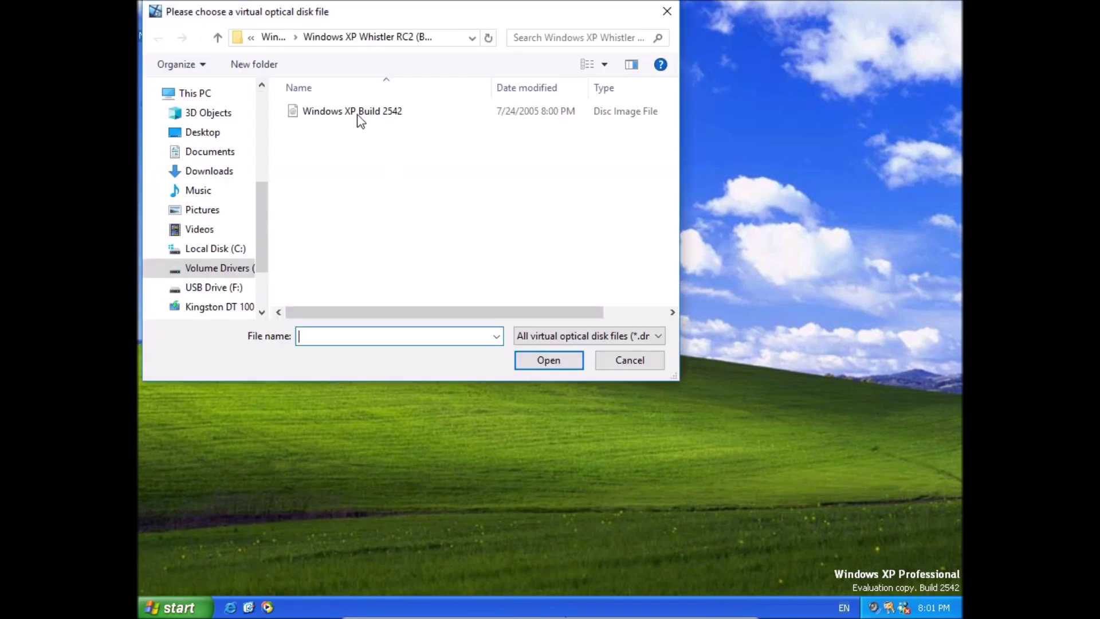
{"action": "left_click", "coordinate": [270, 36]}
{"action": "left_click", "coordinate": [271, 40]}
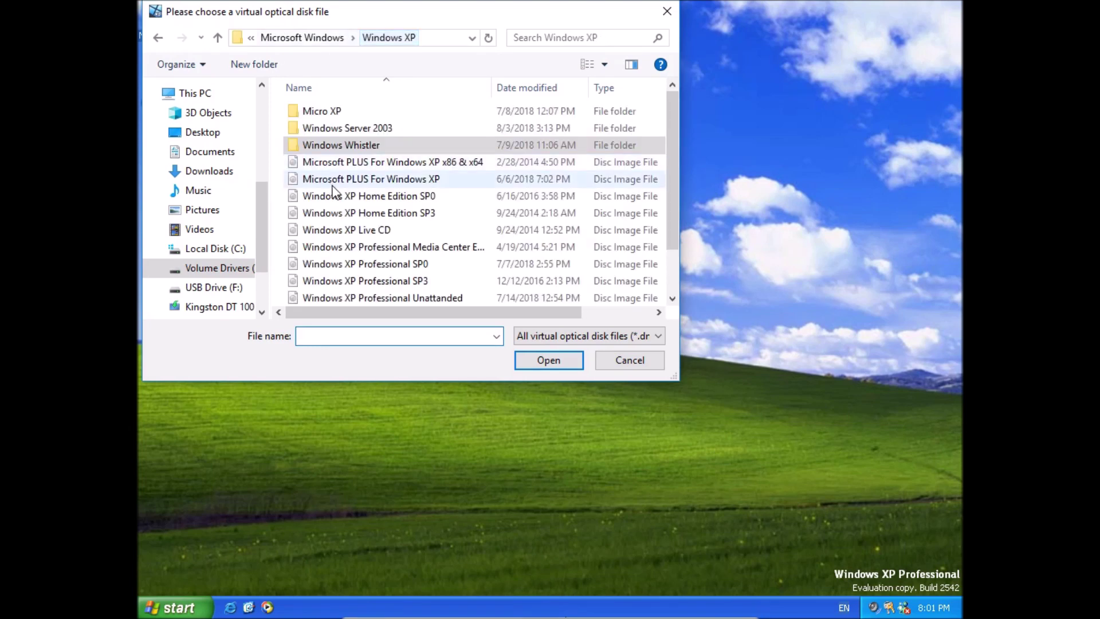
{"action": "scroll", "coordinate": [367, 212], "scroll_direction": "down", "scroll_amount": 1}
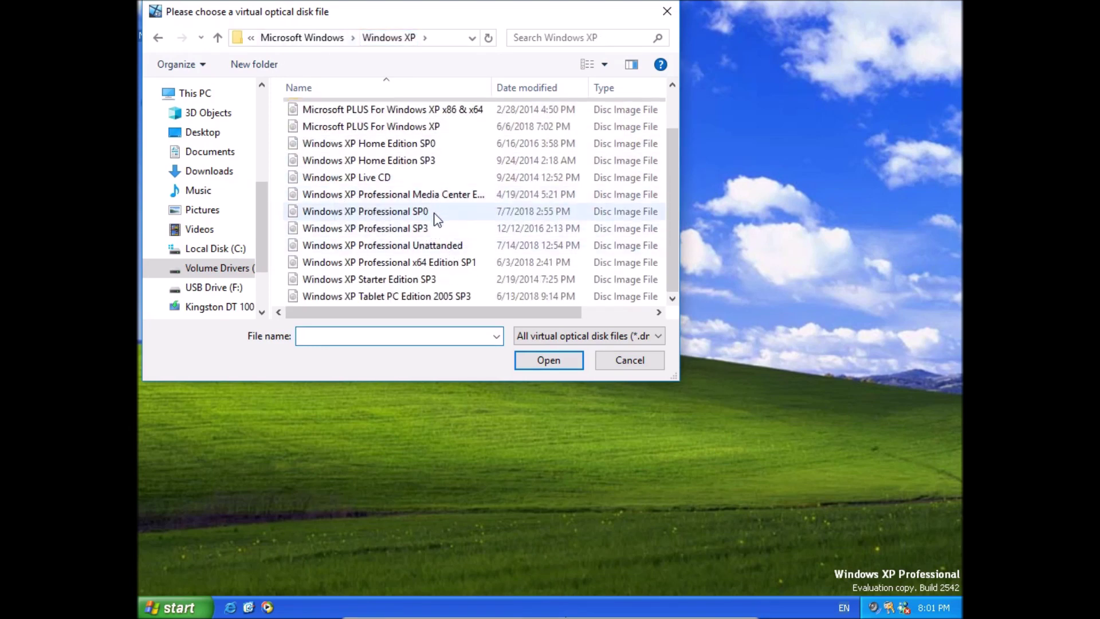
{"action": "left_click", "coordinate": [437, 213]}
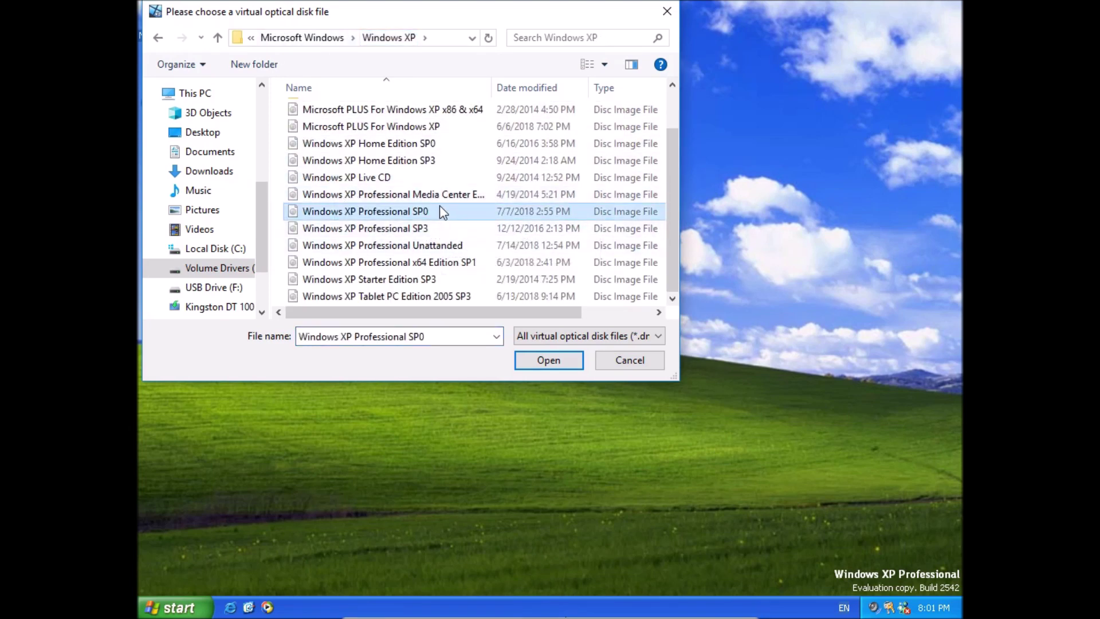
{"action": "double_click", "coordinate": [440, 211]}
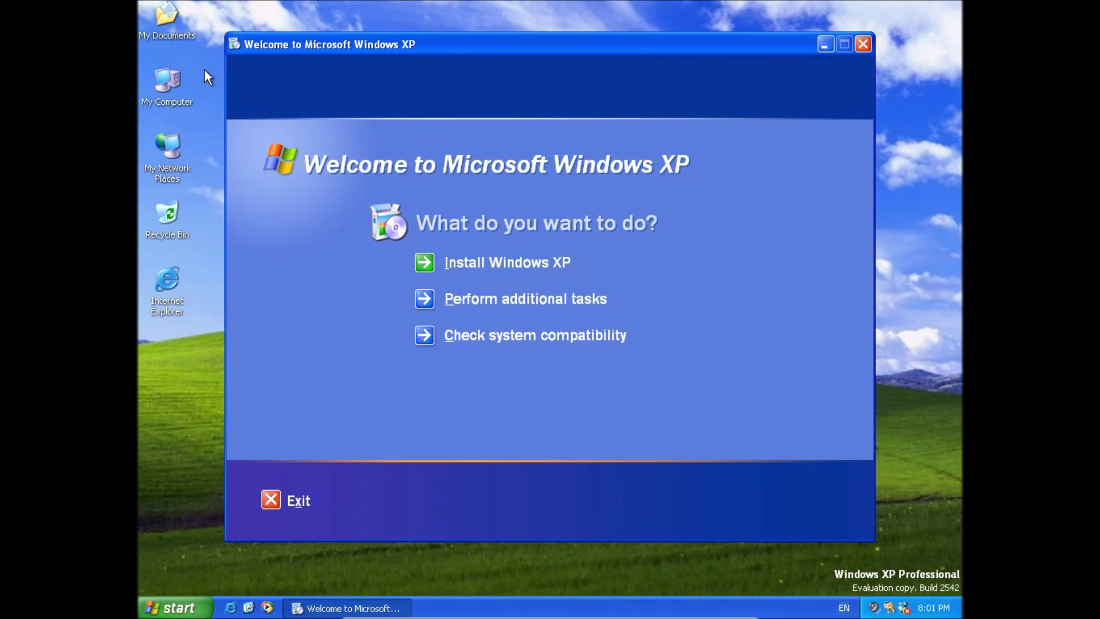
- Write "There is an Orginal Product Key, Not the CD Key Like the BETA Builds." in a new Notepad document and close it unsaved
{"action": "key", "text": "super+r"}
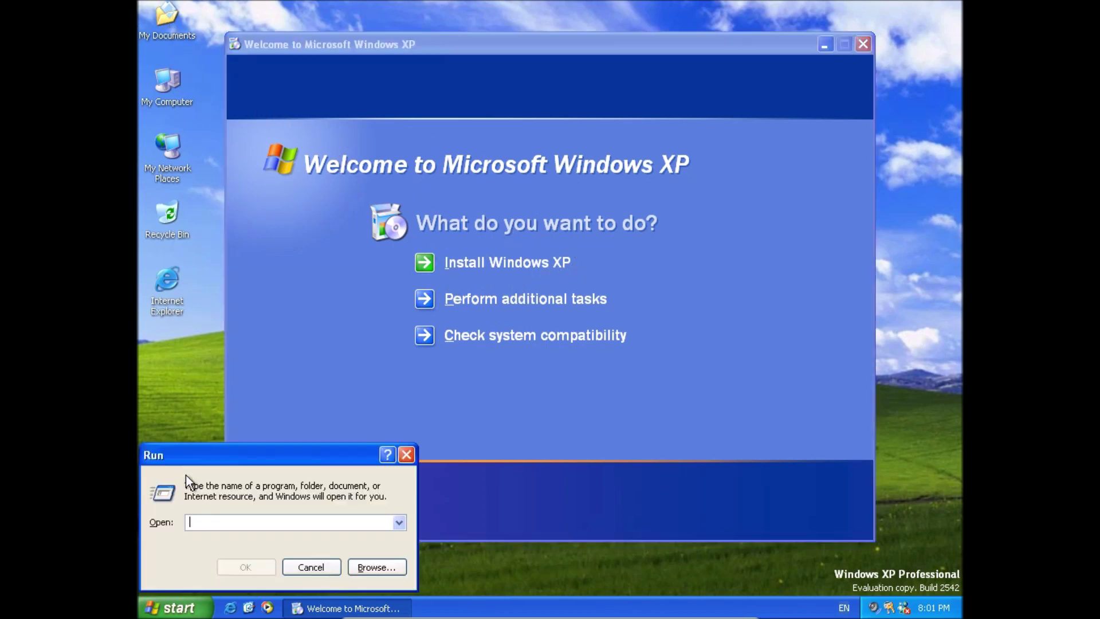
{"action": "type", "text": "ni"}
{"action": "key", "text": "BackSpace"}
{"action": "key", "text": "BackSpace"}
{"action": "type", "text": "notepad"}
{"action": "key", "text": "Return"}
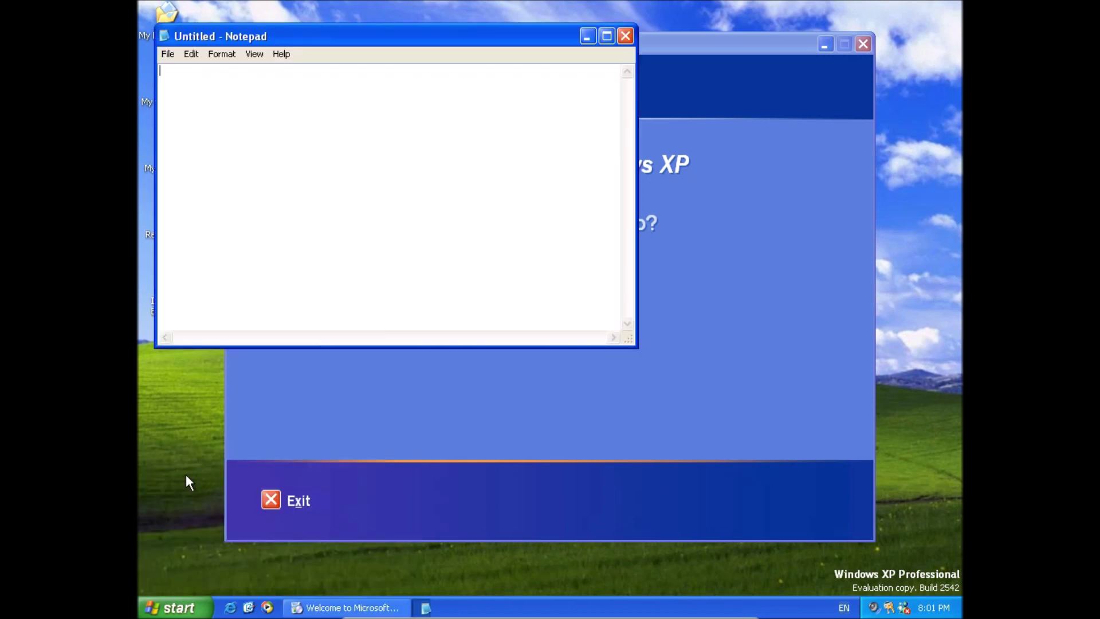
{"action": "type", "text": "The"}
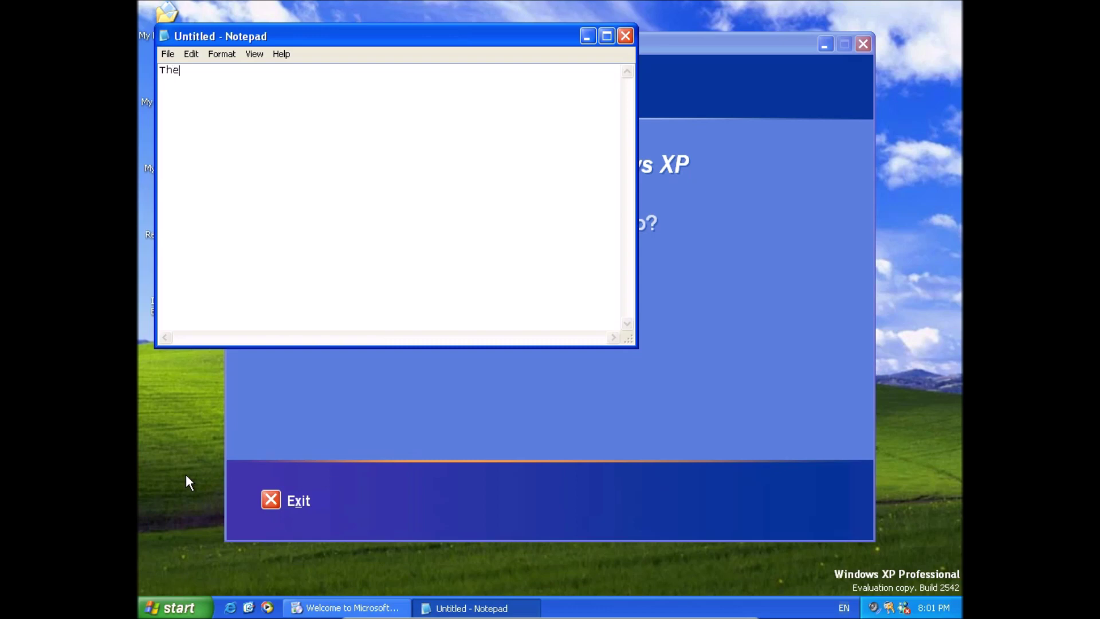
{"action": "type", "text": "re is an Orginal Product Key"}
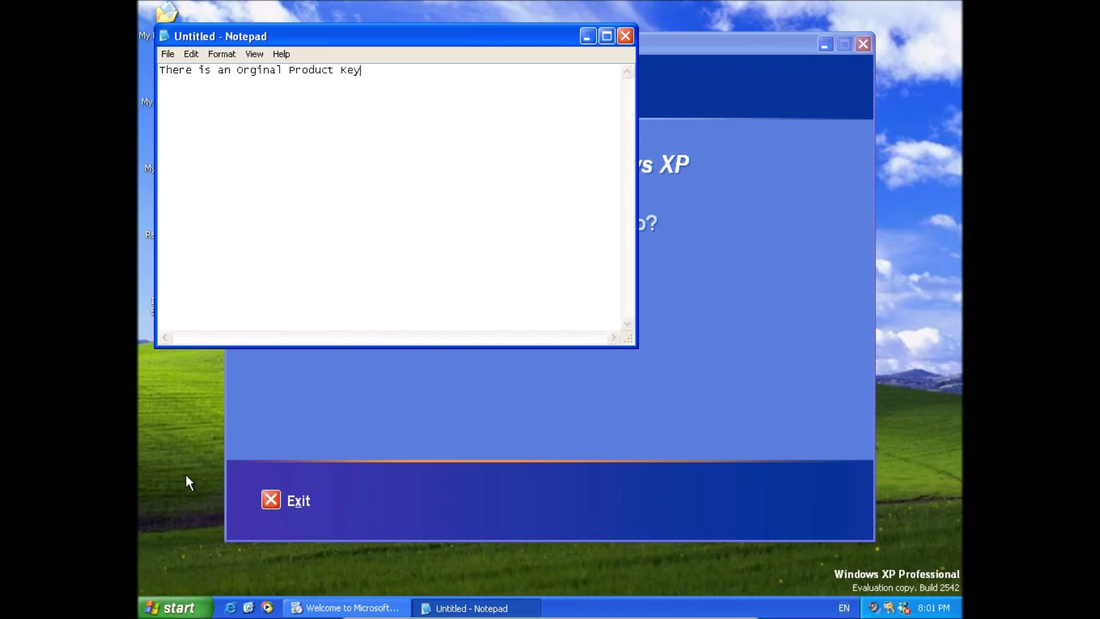
{"action": "type", "text": ", Not the CD Key Like the BETA Builds."}
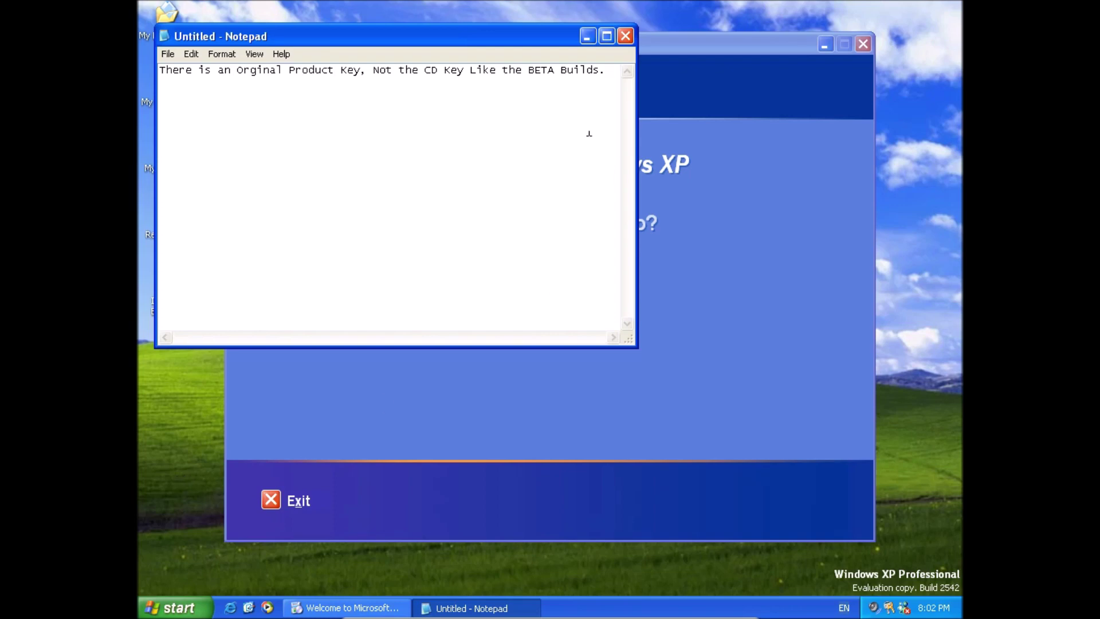
{"action": "left_click", "coordinate": [625, 37]}
{"action": "left_click", "coordinate": [574, 356]}
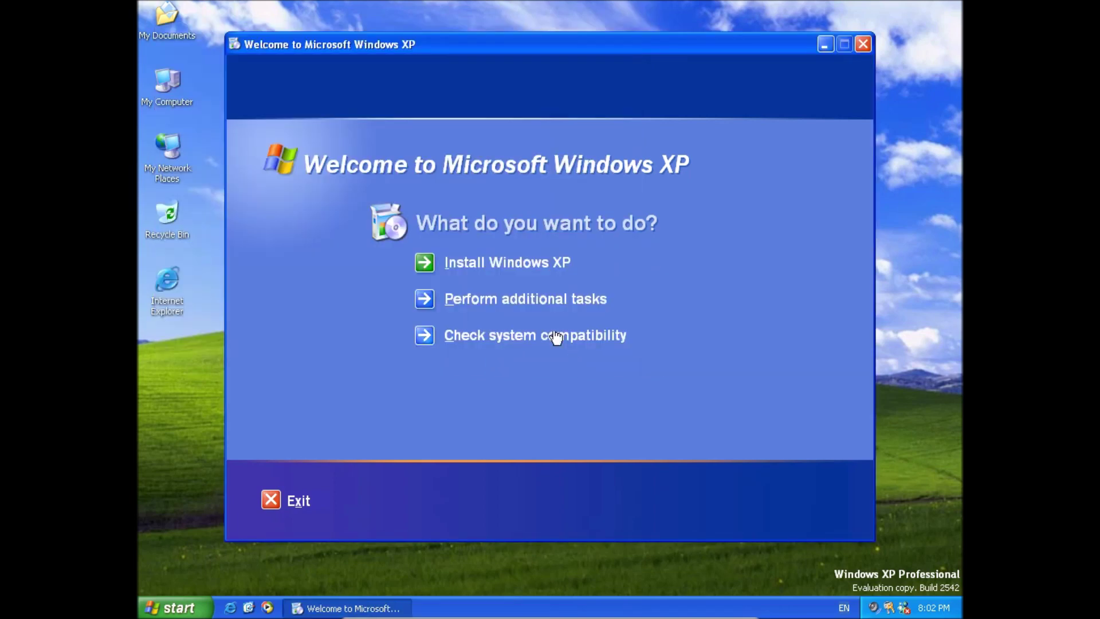
- Start installing Windows XP with the Upgrade (Recommended) installation type and accept the license agreement
{"action": "left_click", "coordinate": [504, 259]}
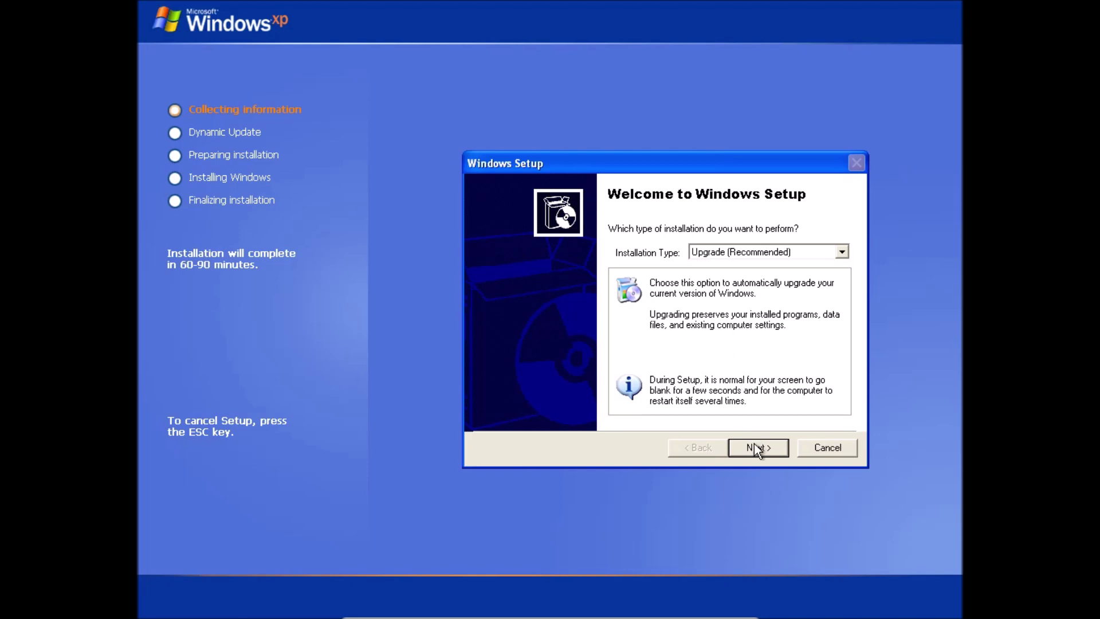
{"action": "left_click", "coordinate": [755, 447]}
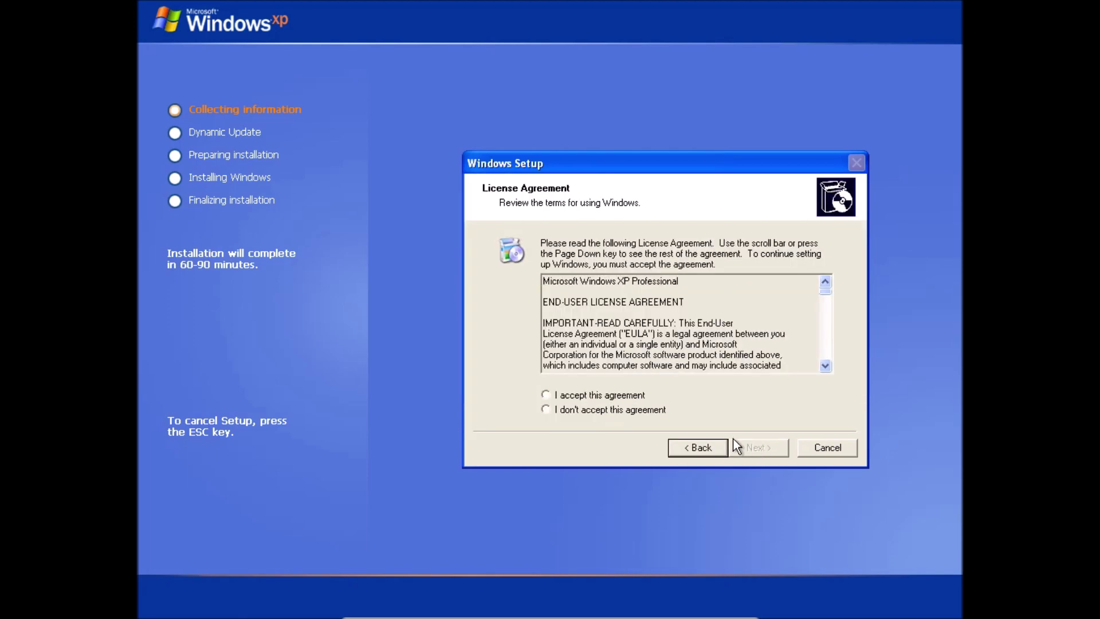
{"action": "left_click", "coordinate": [628, 396]}
{"action": "left_click", "coordinate": [752, 447]}
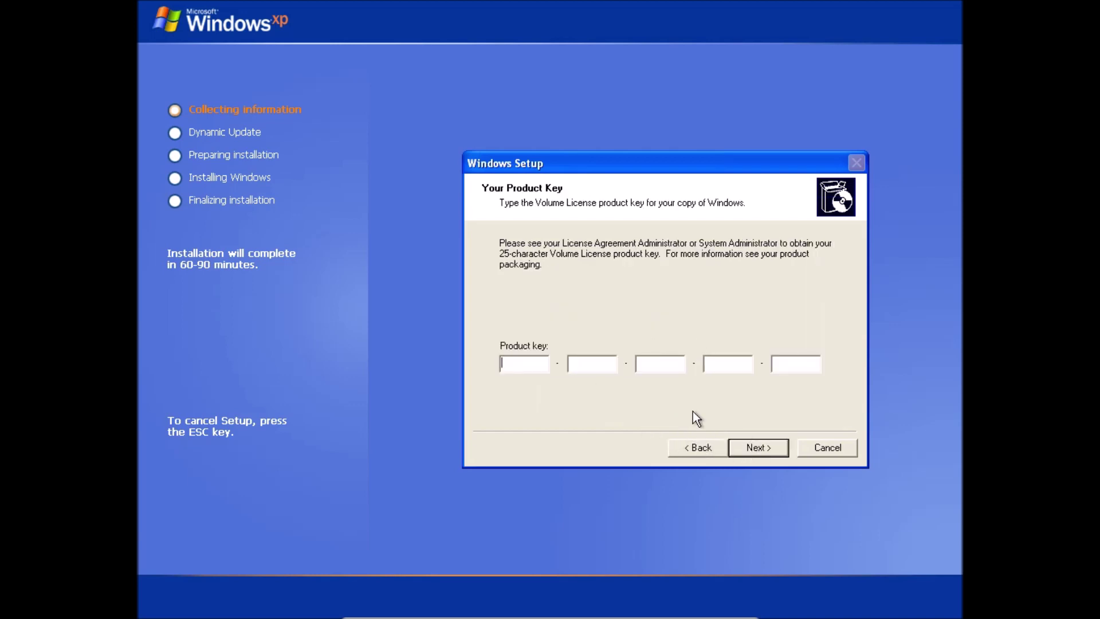
- Try to continue setup with the product key left blank
{"action": "left_click", "coordinate": [755, 447]}
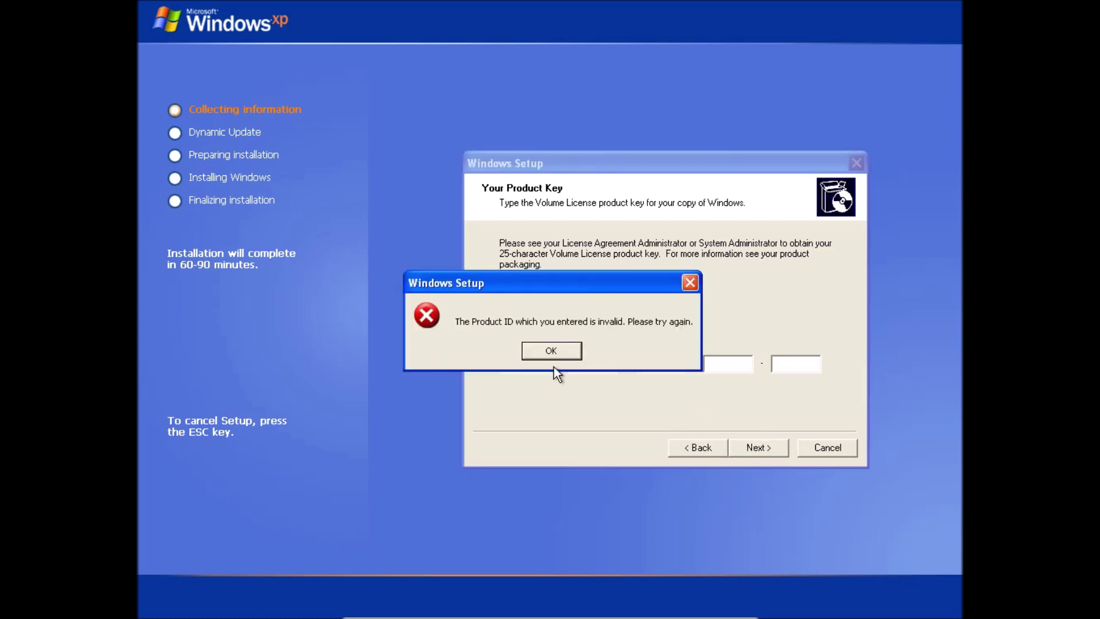
{"action": "left_click", "coordinate": [553, 351]}
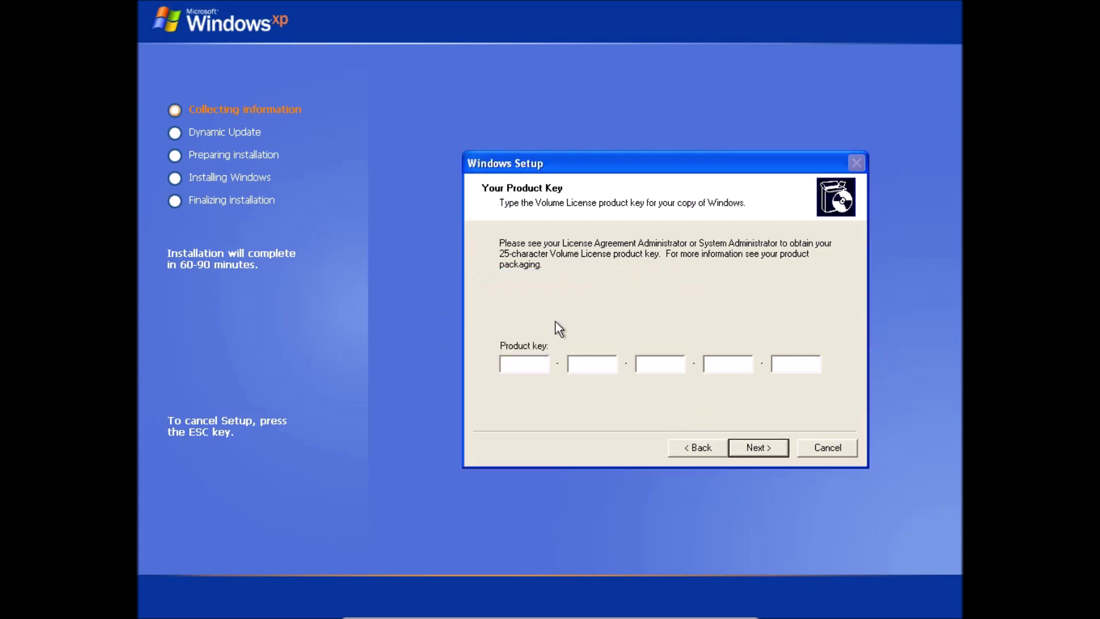
- Write "I will be right back until I reveal the Product Key..." in a new Notepad document
{"action": "key", "text": "super+r"}
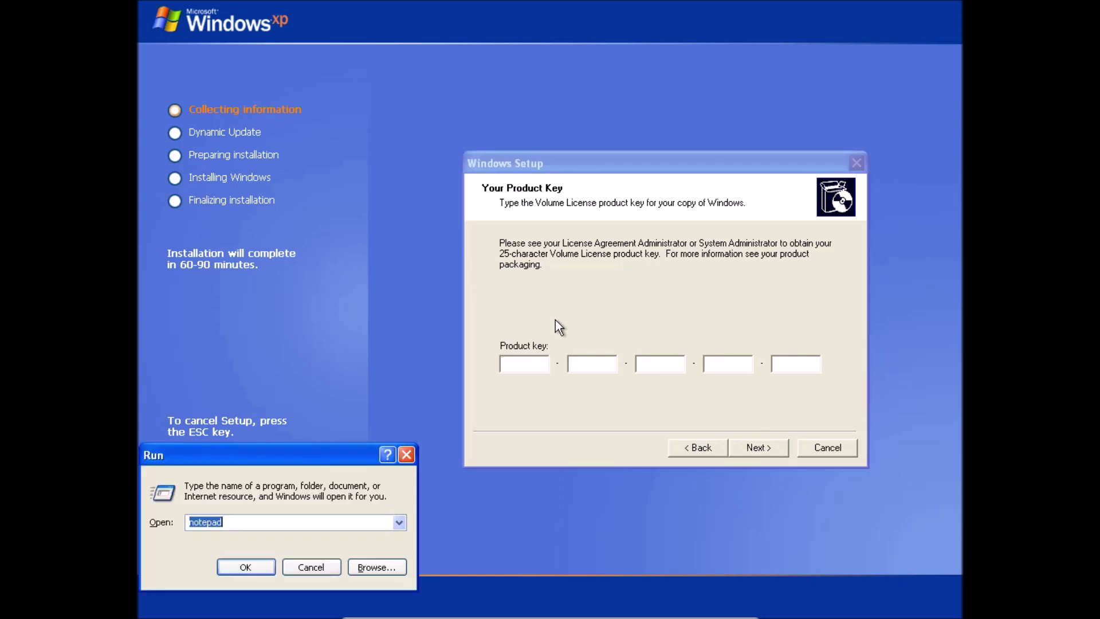
{"action": "key", "text": "Return"}
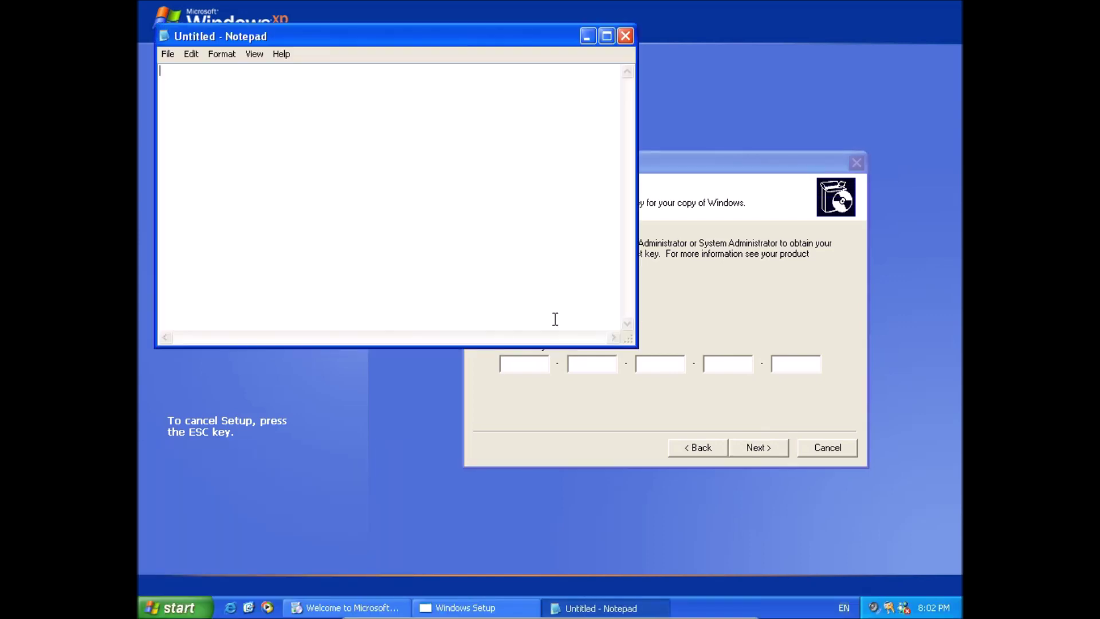
{"action": "type", "text": "I will be right back"}
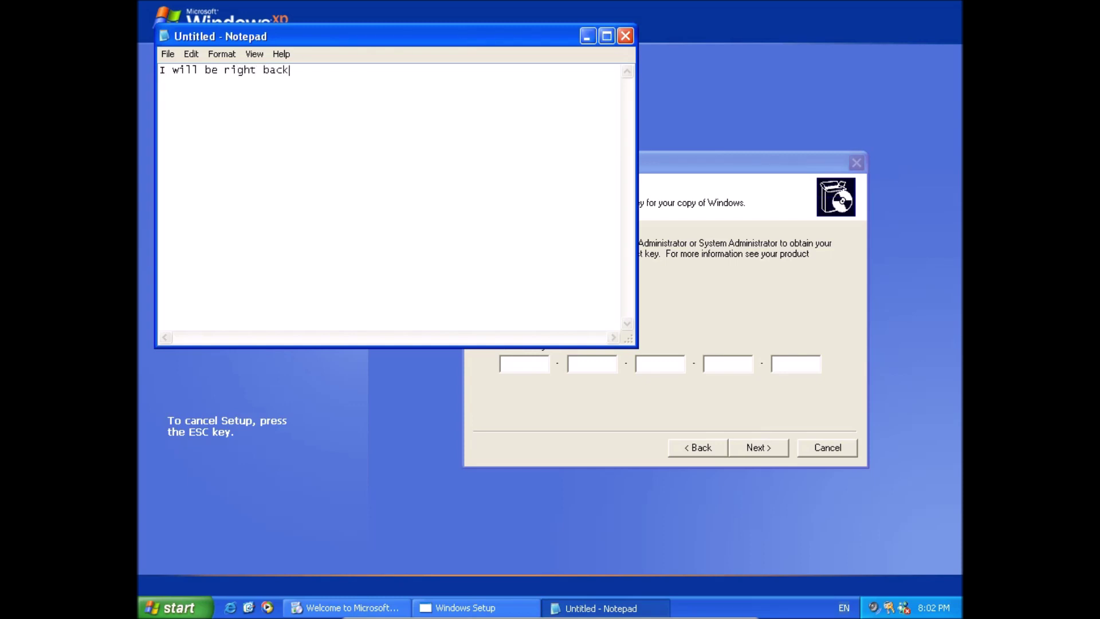
{"action": "type", "text": " until I reveal the Product Key"}
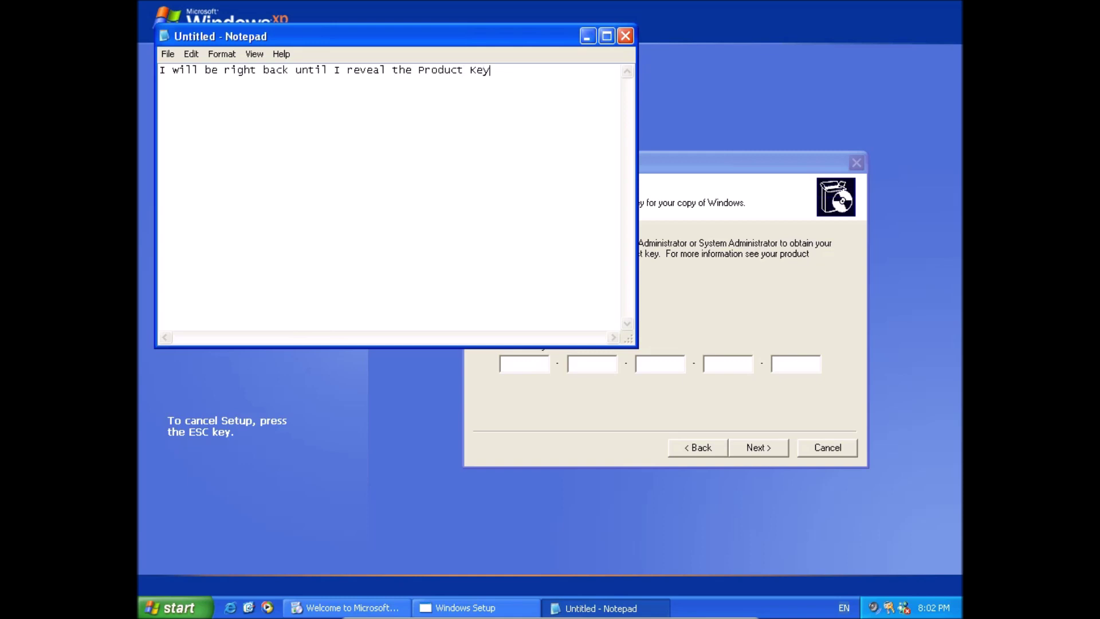
{"action": "type", "text": ".,.."}
{"action": "mouse_move", "coordinate": [577, 7]}
{"action": "left_click", "coordinate": [624, 8]}
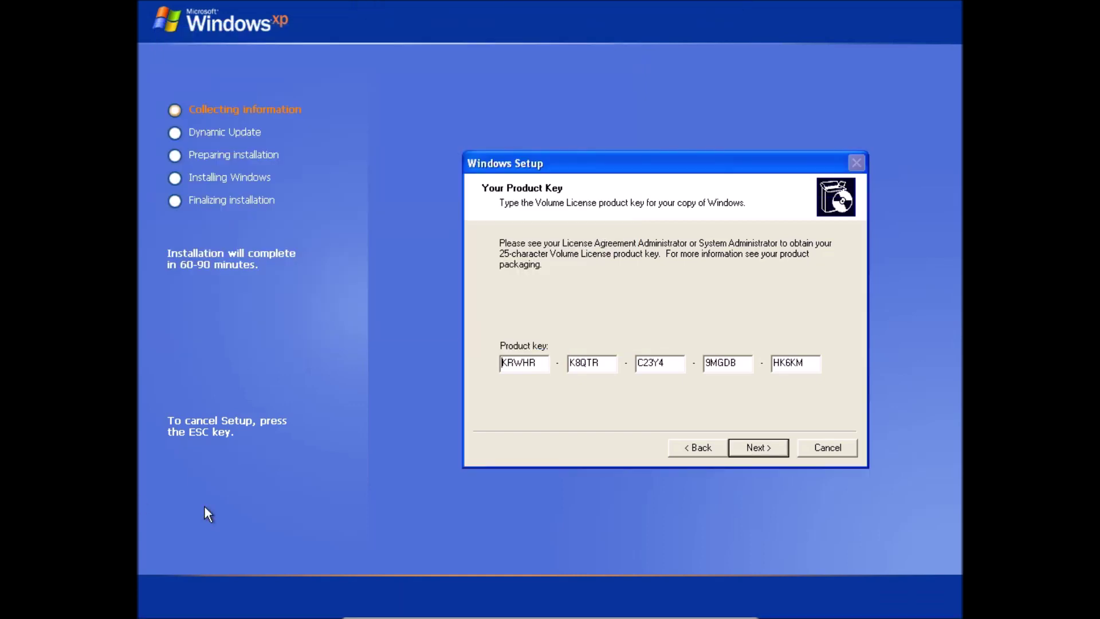
- Return to the open Notepad note and add "Please Note that this is not an activation key", breaking the line before "this"
{"action": "key", "text": "super"}
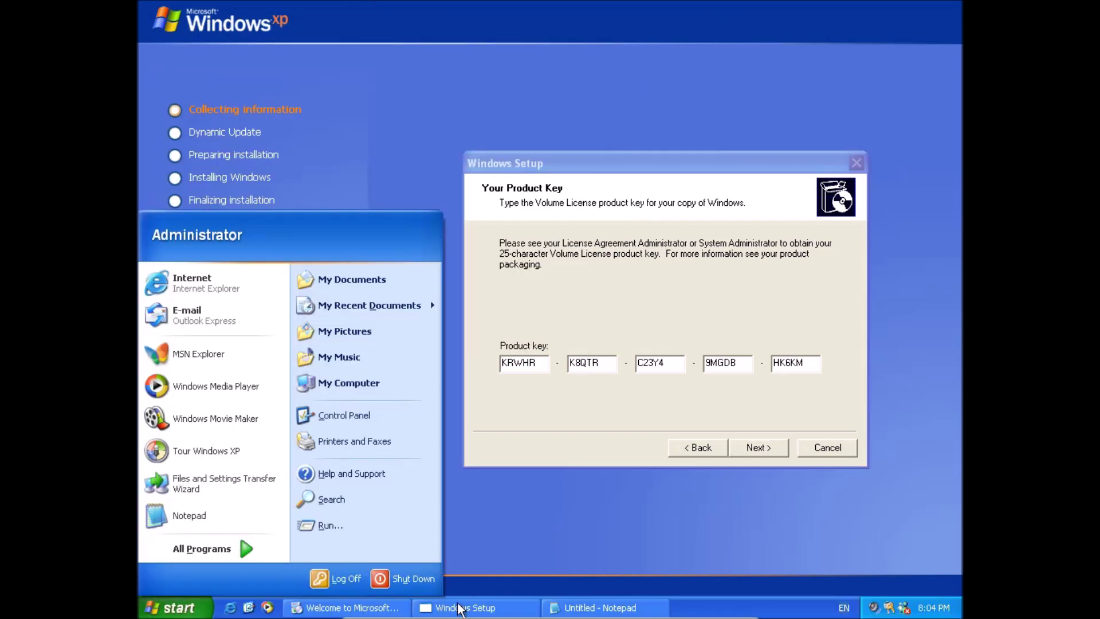
{"action": "left_click", "coordinate": [567, 607]}
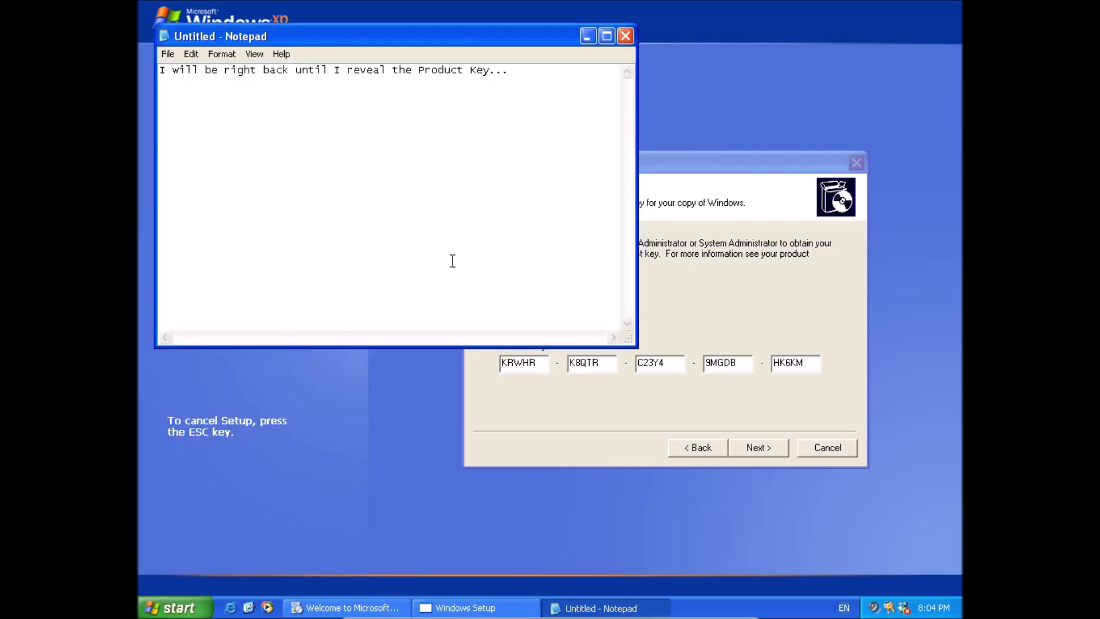
{"action": "type", "text": "Please NOTE"}
{"action": "key", "text": "BackSpace"}
{"action": "key", "text": "BackSpace"}
{"action": "key", "text": "BackSpace"}
{"action": "type", "text": "O"}
{"action": "key", "text": "BackSpace"}
{"action": "type", "text": "ote that"}
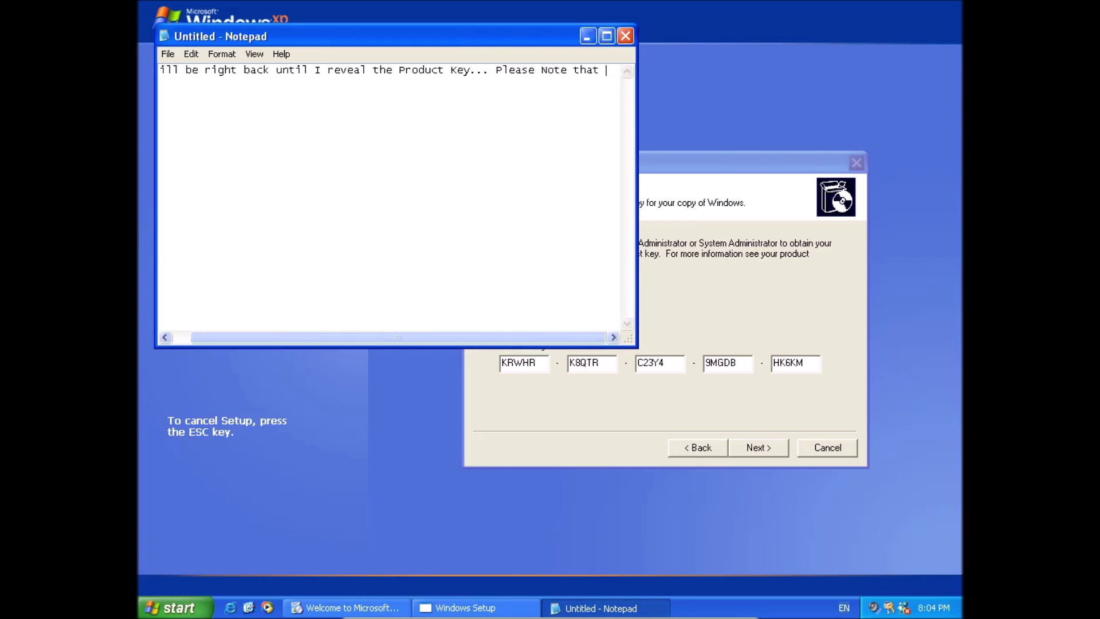
{"action": "key", "text": "Return"}
{"action": "type", "text": "this uis"}
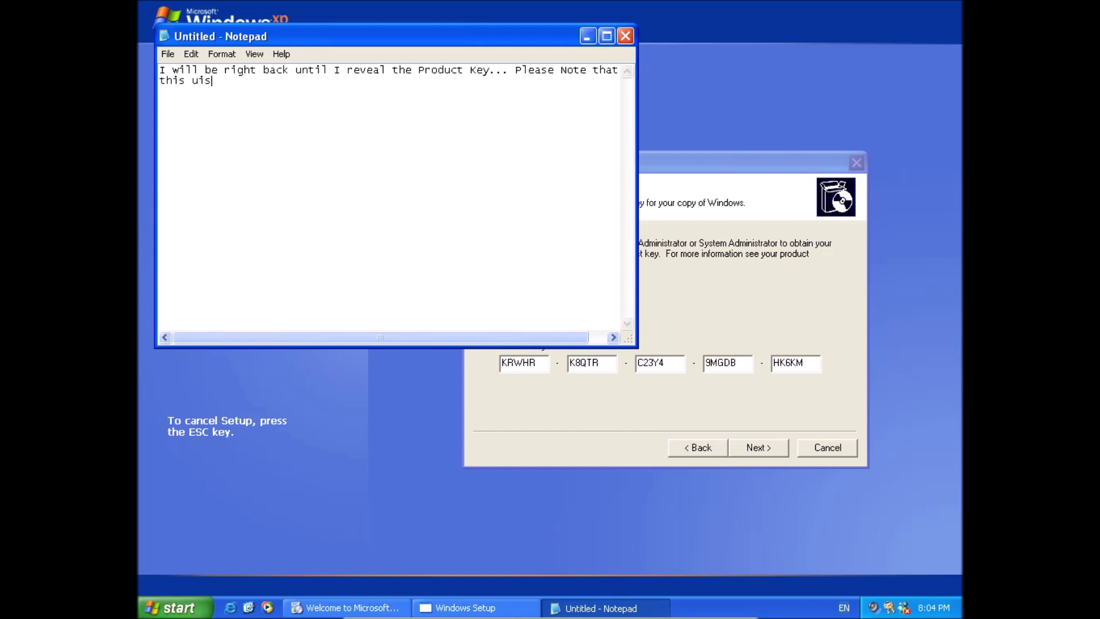
{"action": "key", "text": "BackSpace"}
{"action": "key", "text": "BackSpace"}
{"action": "type", "text": "is not an activation key"}
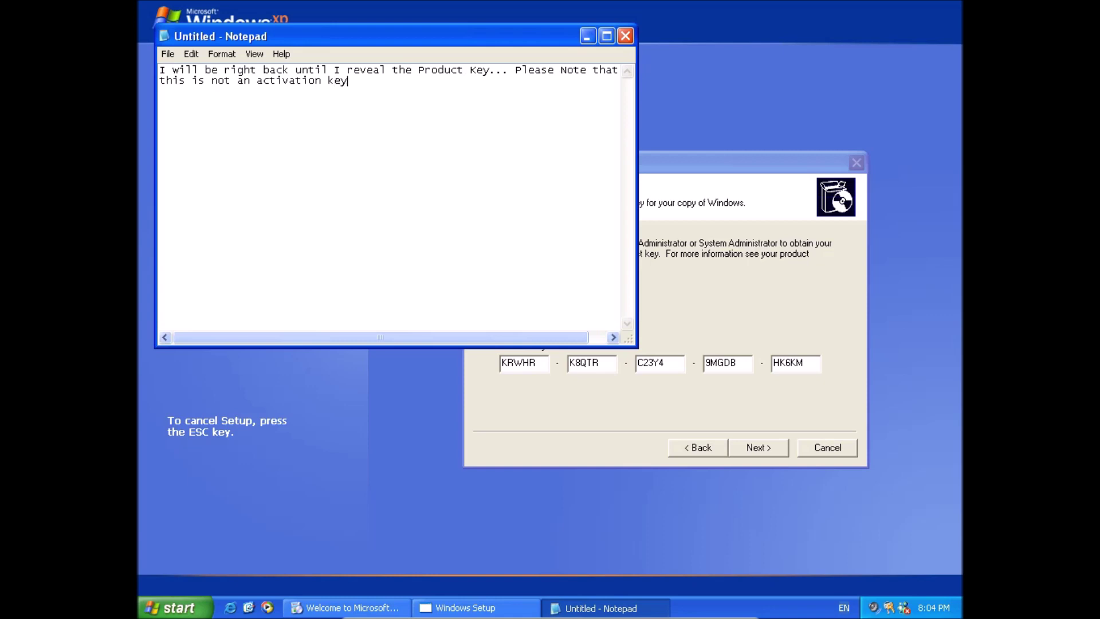
- Continue the note's second line with "this is an installation key for"
{"action": "type", "text": " this is an instal"}
{"action": "type", "text": "lation key"}
{"action": "type", "text": " for insta"}
{"action": "type", "text": "ll"}
{"action": "key", "text": "BackSpace"}
{"action": "key", "text": "BackSpace"}
{"action": "key", "text": "BackSpace"}
{"action": "key", "text": "BackSpace"}
{"action": "key", "text": "BackSpace"}
{"action": "key", "text": "BackSpace"}
{"action": "key", "text": "BackSpace"}
- Extend the note with "installing windows xp professional. use that key for installing windows xp professional.", starting a new line before the last three words
{"action": "type", "text": "installing windows xp professioj"}
{"action": "key", "text": "BackSpace"}
{"action": "type", "text": "nal. use that key fir"}
{"action": "key", "text": "BackSpace"}
{"action": "key", "text": "BackSpace"}
{"action": "type", "text": "or installing "}
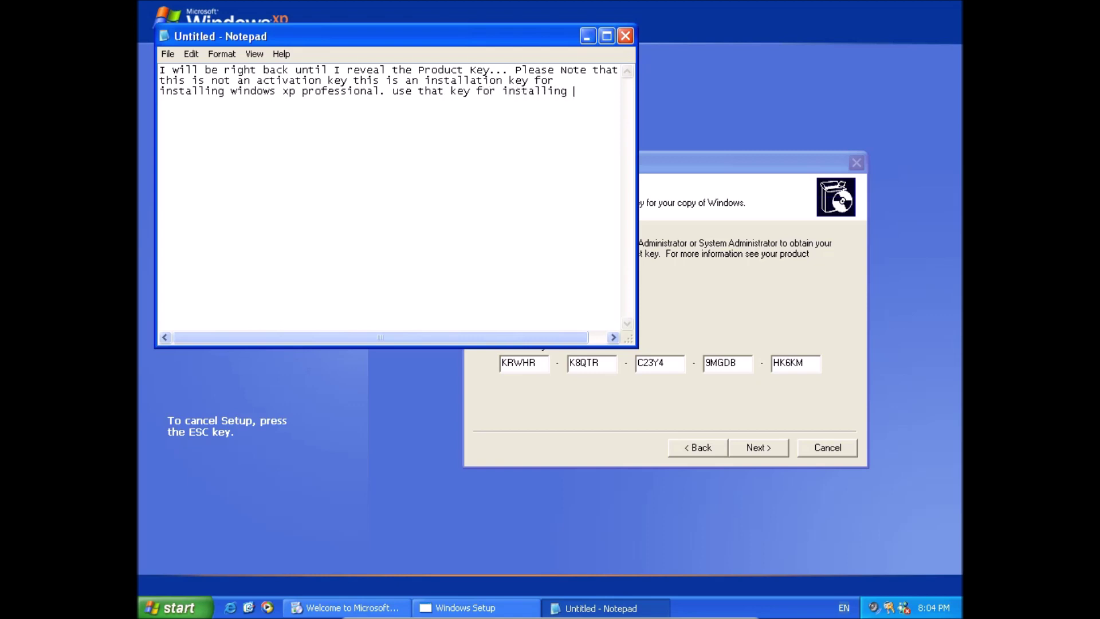
{"action": "type", "text": "wind"}
{"action": "key", "text": "BackSpace"}
{"action": "key", "text": "BackSpace"}
{"action": "key", "text": "BackSpace"}
{"action": "key", "text": "BackSpace"}
{"action": "key", "text": "BackSpace"}
{"action": "key", "text": "Return"}
{"action": "type", "text": "windows xp profession"}
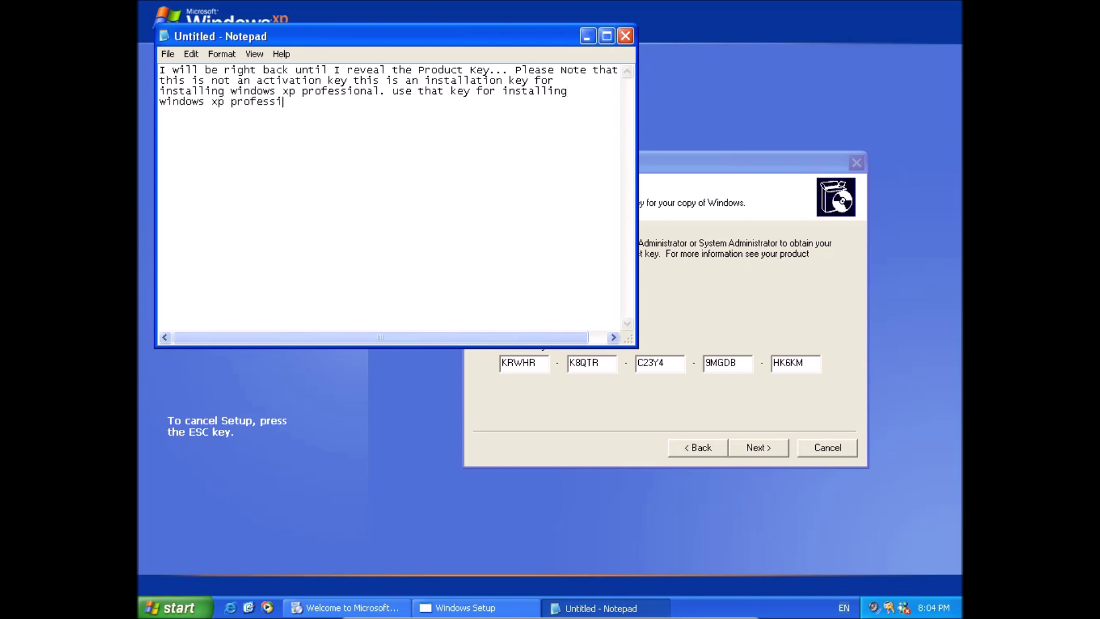
{"action": "type", "text": "al."}
- Close the note without saving and continue setup with the filled-in product key
{"action": "left_click", "coordinate": [625, 36]}
{"action": "left_click", "coordinate": [559, 355]}
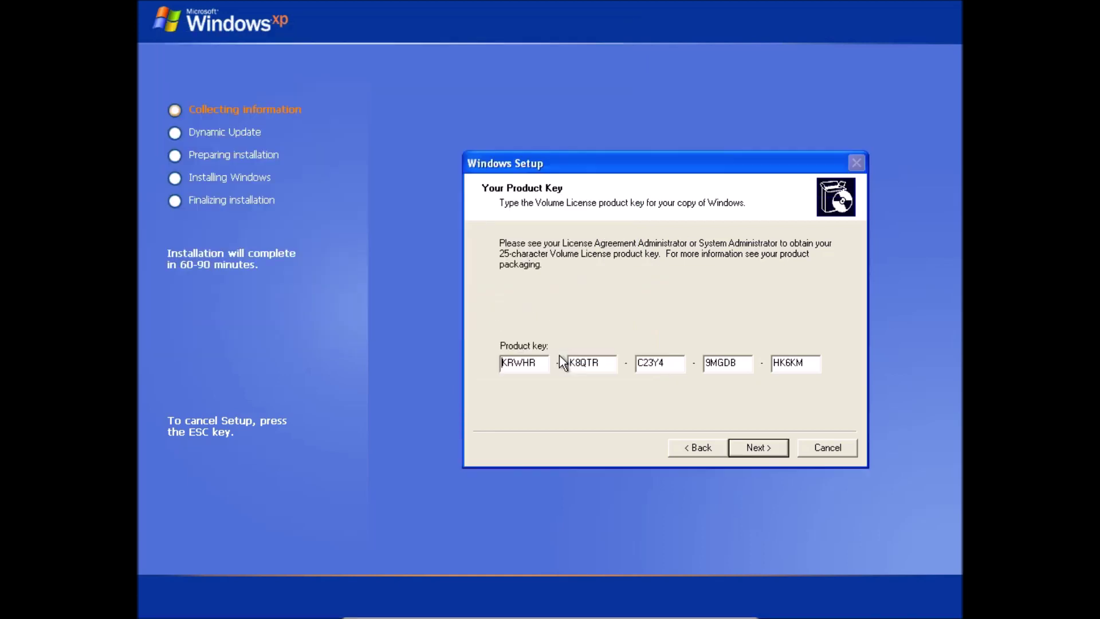
{"action": "left_click", "coordinate": [770, 442]}
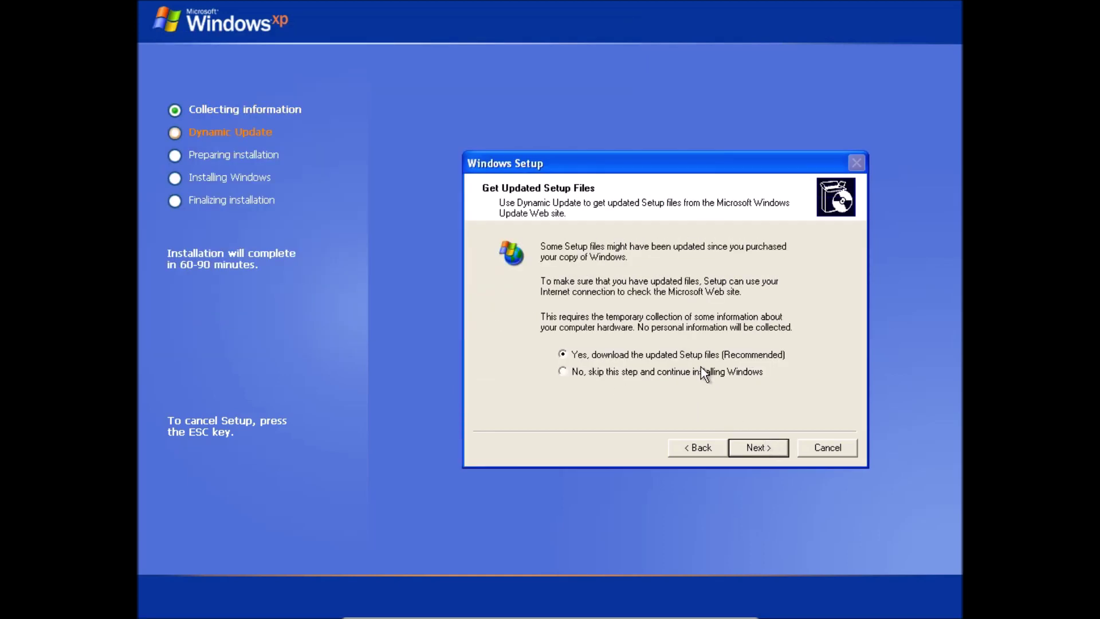
- Choose to download the updated setup files, connecting to the Internet on your own, and confirm the connection
{"action": "left_click", "coordinate": [744, 449]}
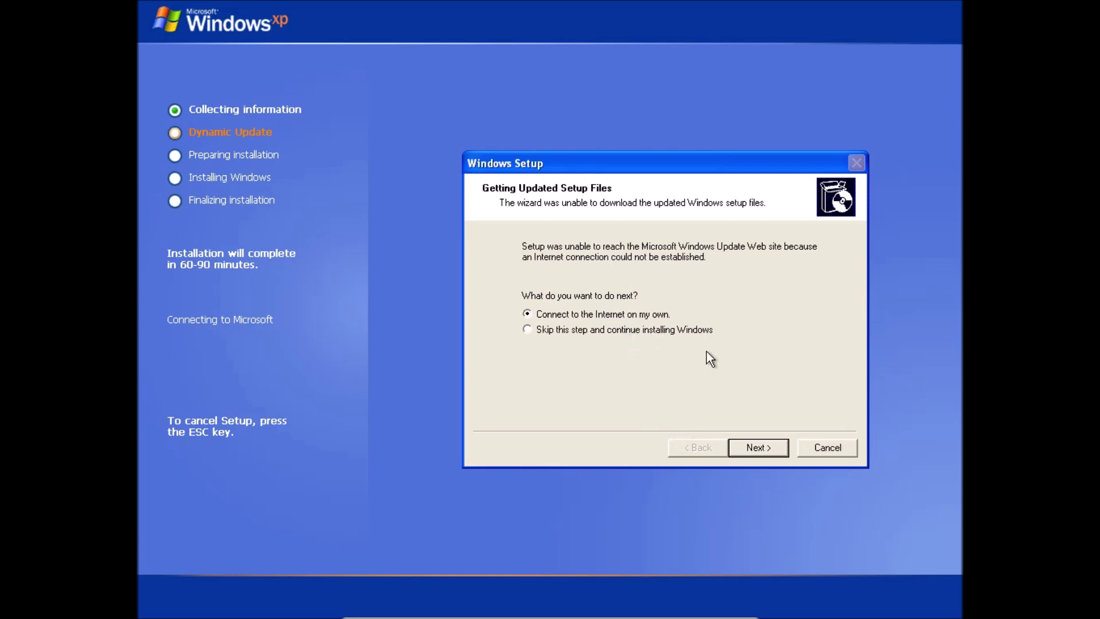
{"action": "left_click", "coordinate": [758, 448]}
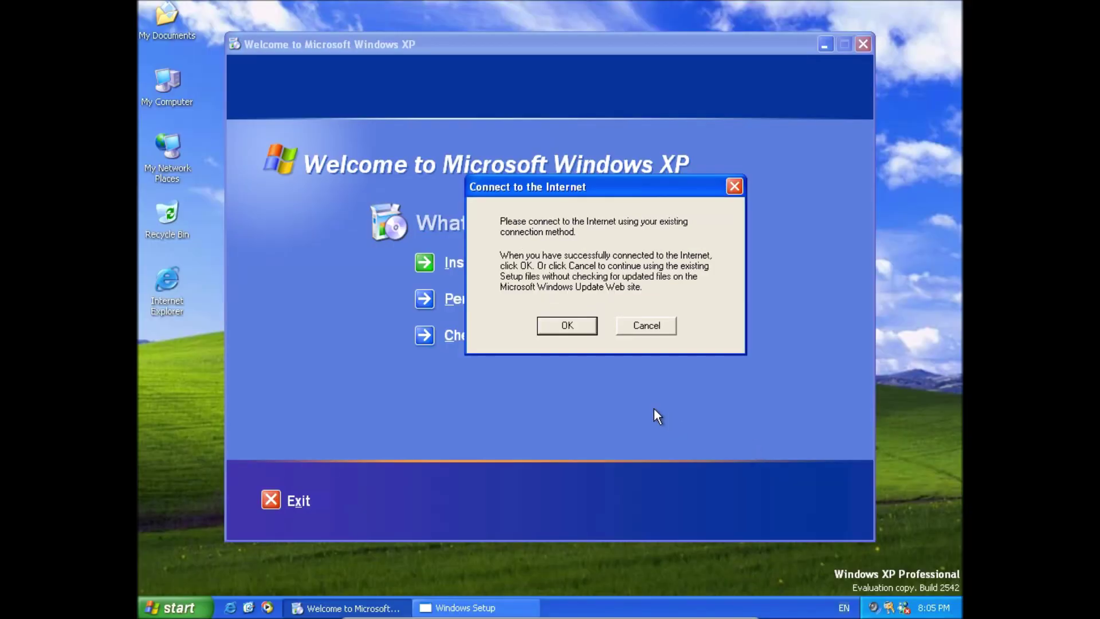
{"action": "left_click", "coordinate": [567, 326]}
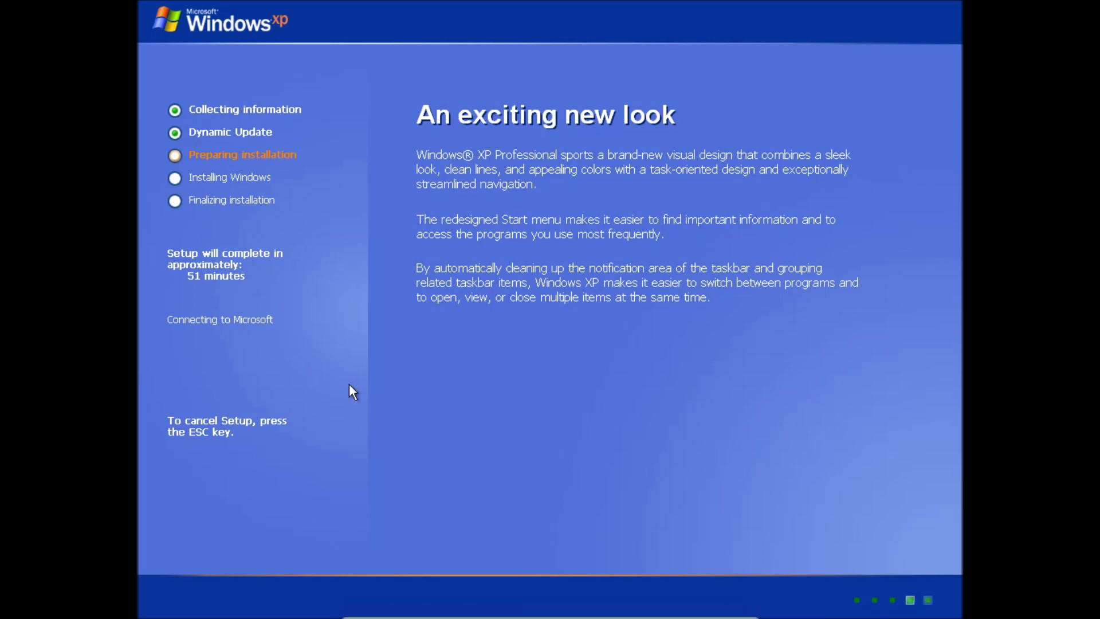
{"action": "key", "text": "super"}
{"action": "left_click", "coordinate": [439, 606]}
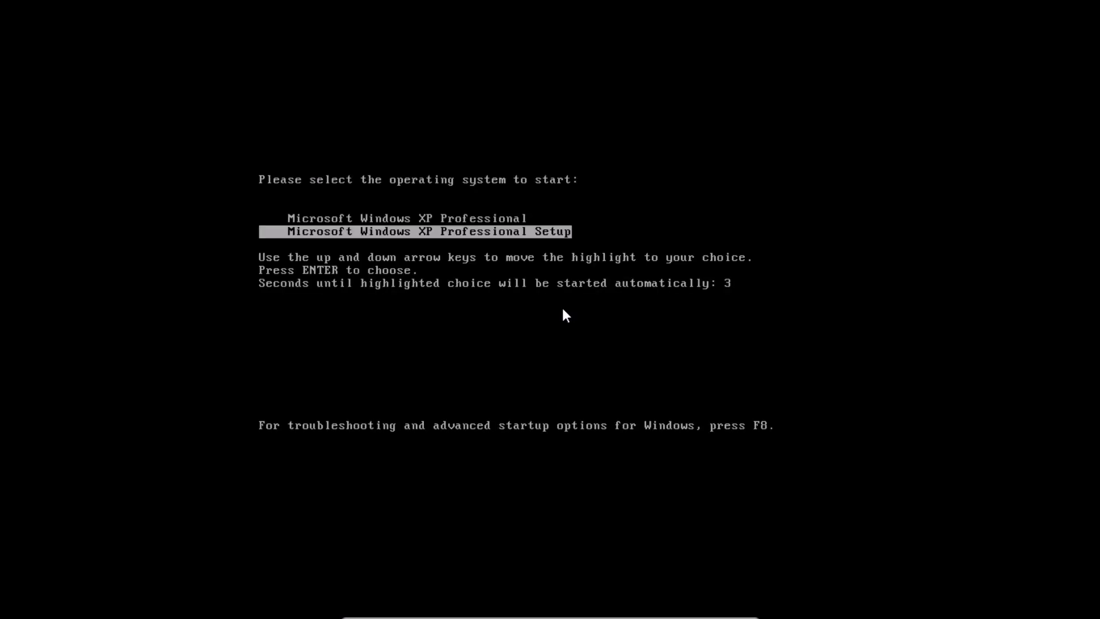
- Start the Microsoft Windows XP Professional Setup entry from the operating system boot list
{"action": "key", "text": "Up"}
{"action": "key", "text": "Down"}
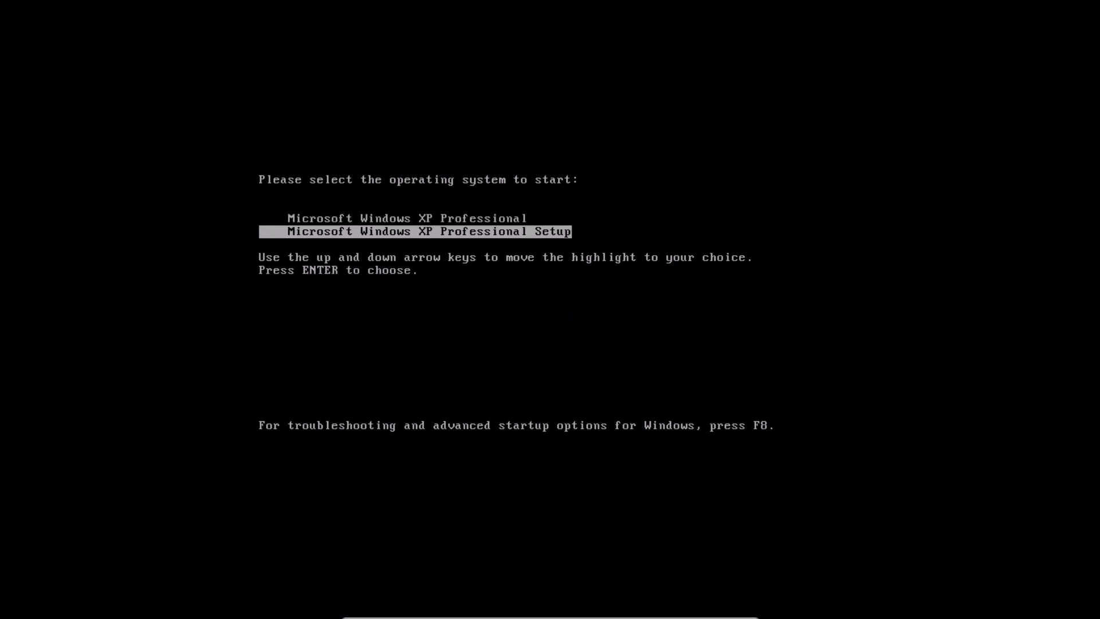
{"action": "key", "text": "Return"}
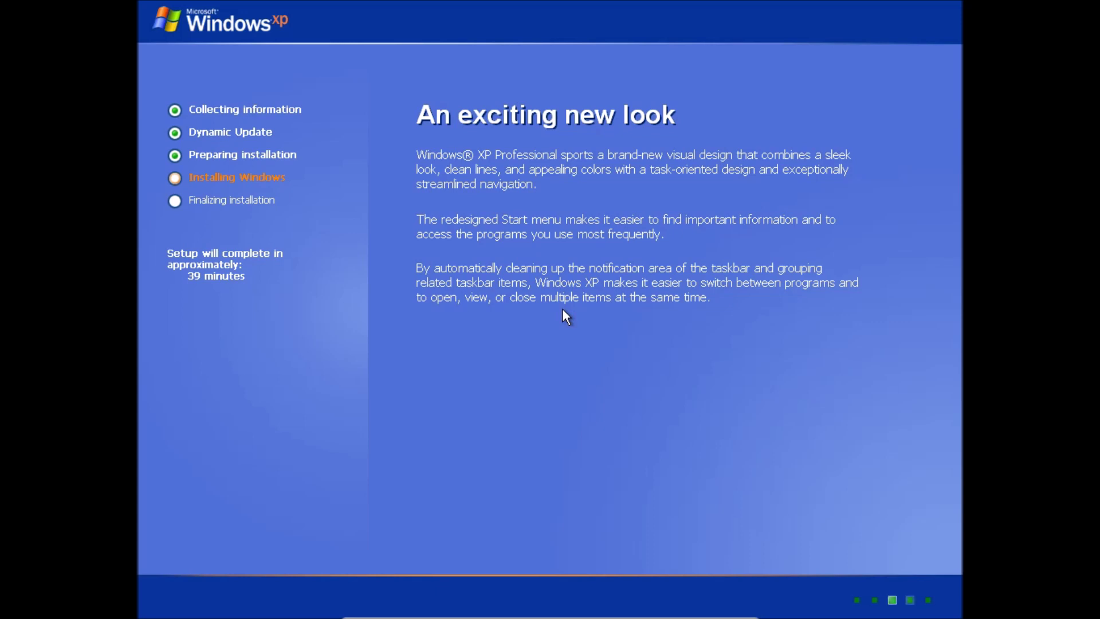
- Open a command prompt over the running setup and launch Task Manager with taskmgr
{"action": "key", "text": "shift+F10"}
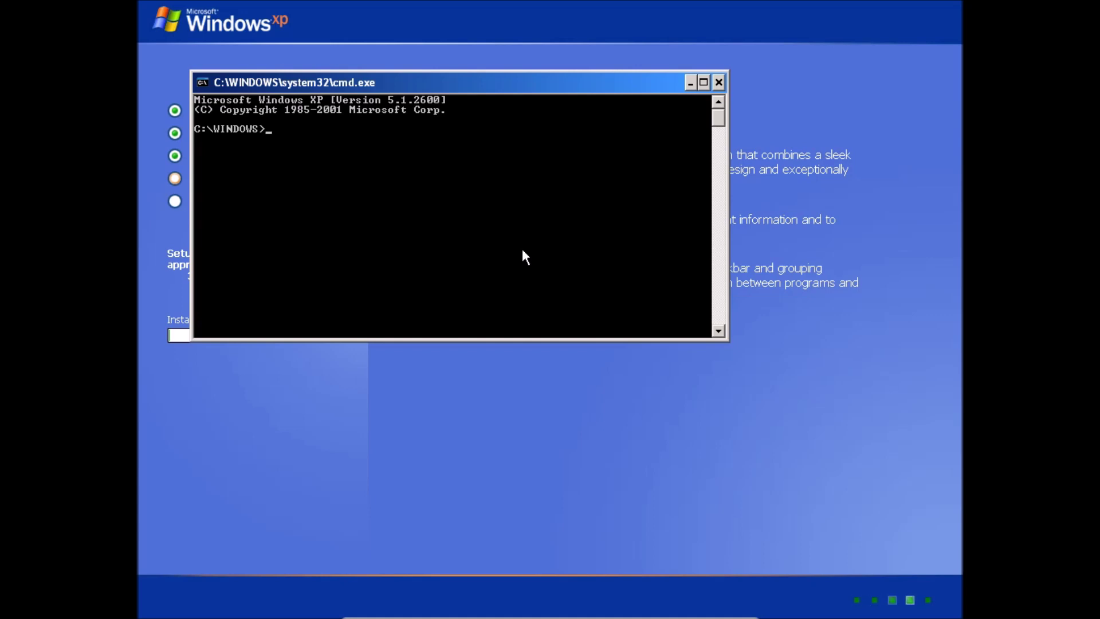
{"action": "type", "text": "taskmgr"}
{"action": "key", "text": "Return"}
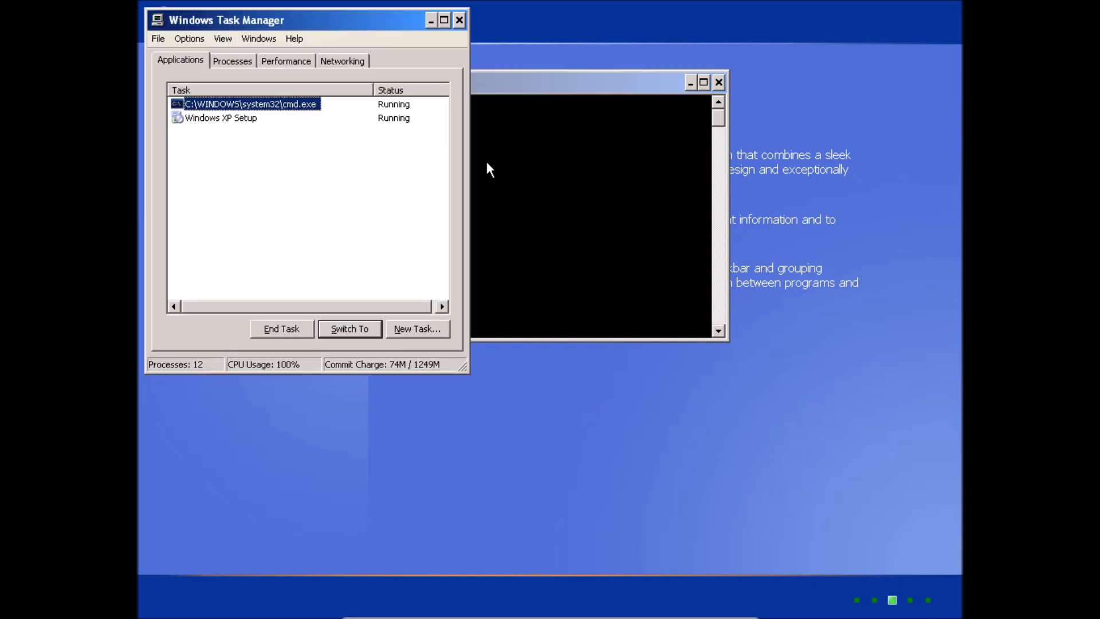
- Move the Task Manager and command prompt windows aside so that they uncover the setup progress
{"action": "left_click_drag", "start_coordinate": [313, 25], "coordinate": [767, 28]}
{"action": "left_click_drag", "start_coordinate": [453, 82], "coordinate": [725, 312]}
{"action": "left_click_drag", "start_coordinate": [614, 318], "coordinate": [501, 353]}
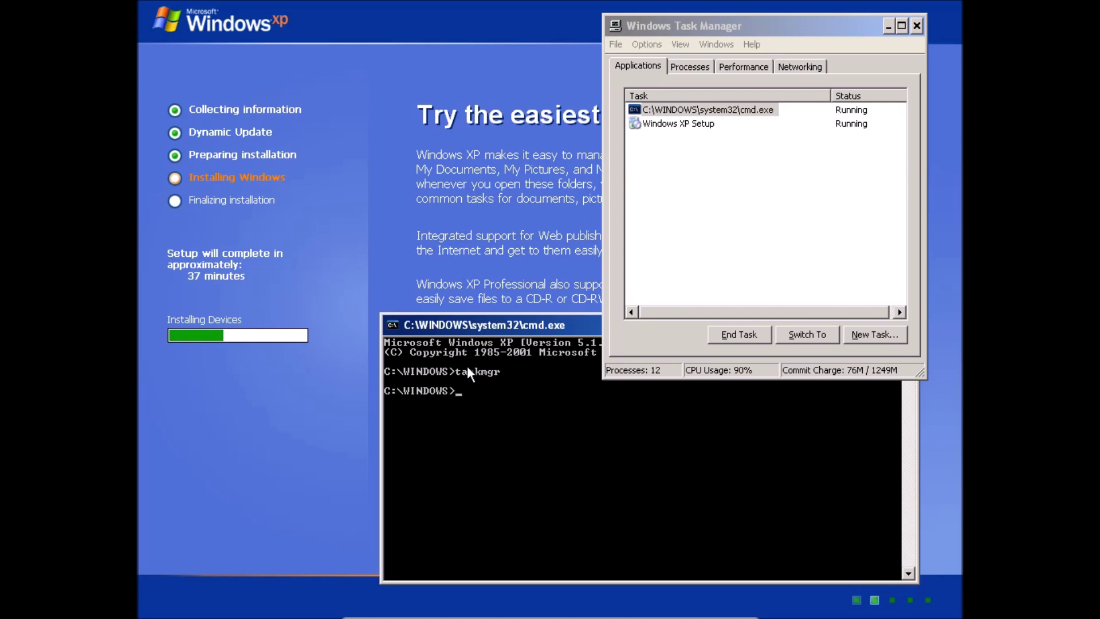
- Launch Notepad from the command prompt with the notepad command
{"action": "type", "text": "notepad"}
{"action": "key", "text": "Return"}
{"action": "left_click", "coordinate": [851, 420]}
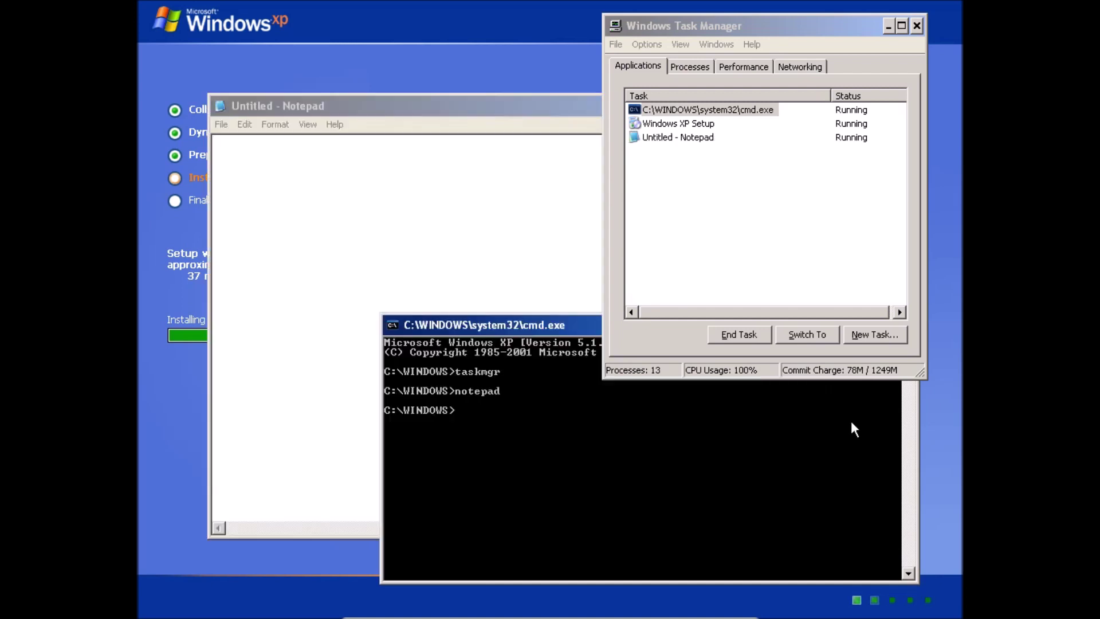
- Minimize the command prompt and Task Manager, and move the Notepad window clear of the setup progress
{"action": "left_click_drag", "start_coordinate": [471, 329], "coordinate": [288, 409]}
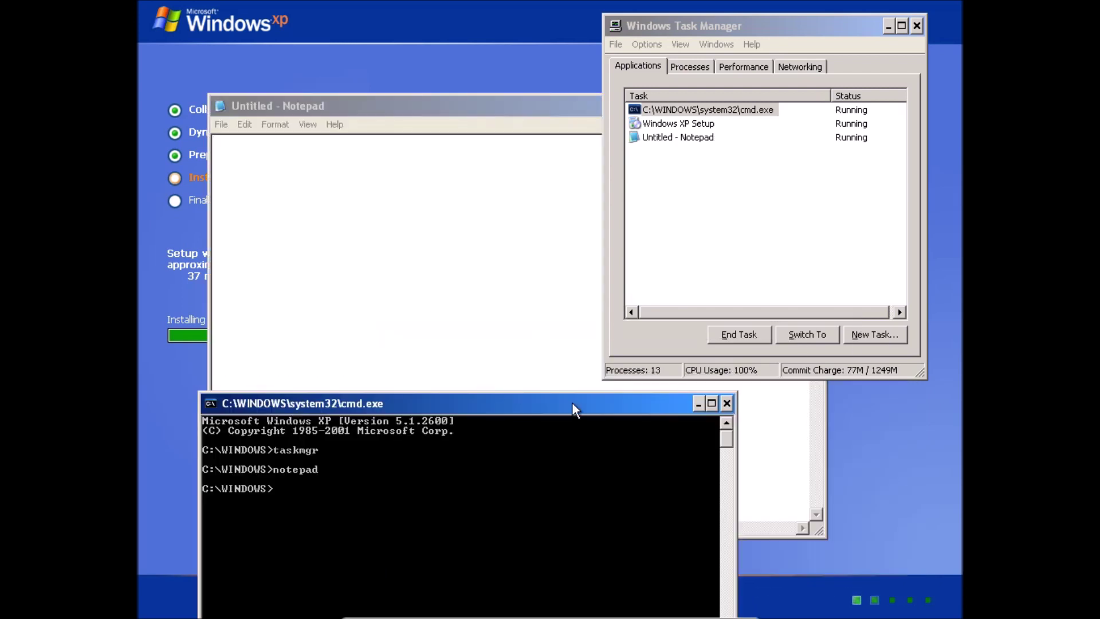
{"action": "left_click", "coordinate": [697, 405]}
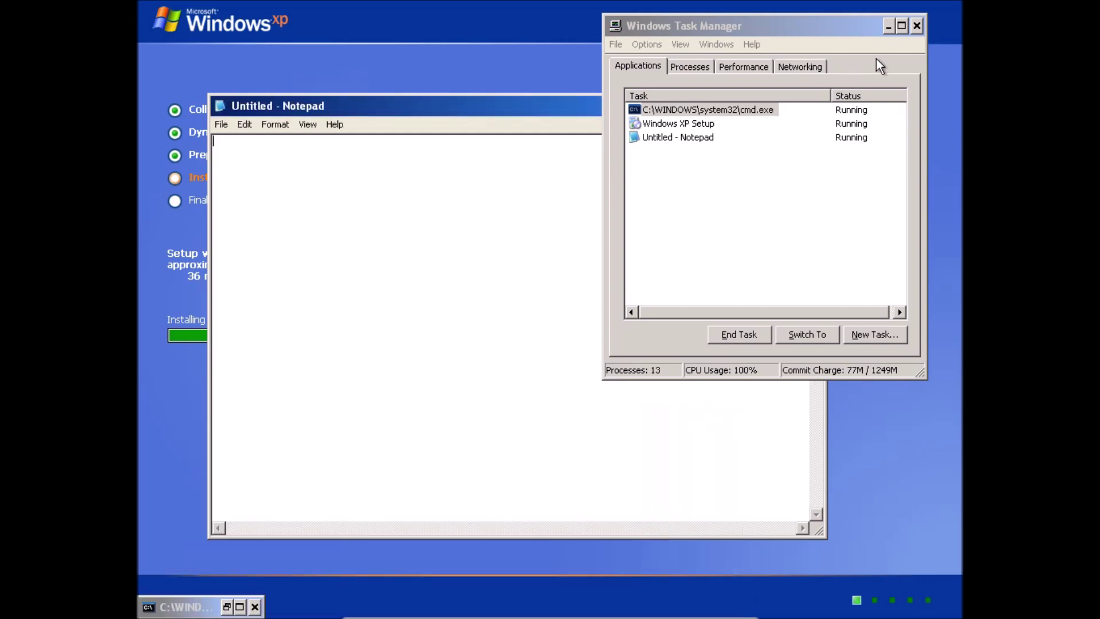
{"action": "left_click", "coordinate": [881, 36]}
{"action": "left_click", "coordinate": [890, 27]}
{"action": "left_click_drag", "start_coordinate": [345, 106], "coordinate": [583, 141]}
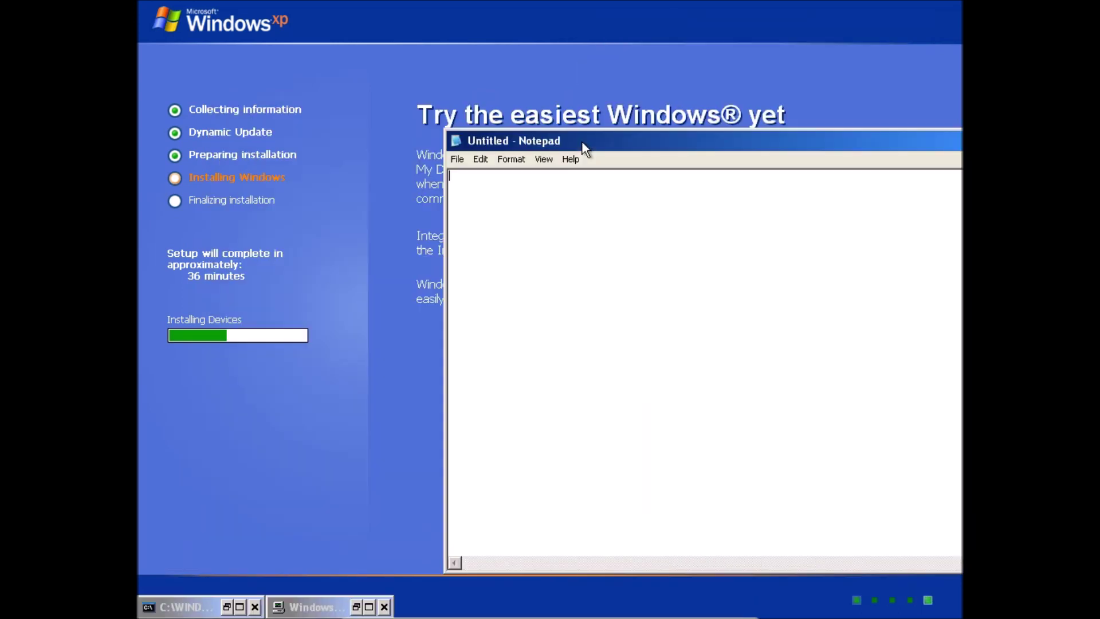
- Write "This video of the setup is prograssing so enjoy!" in the empty Notepad note
{"action": "type", "text": "This video Is"}
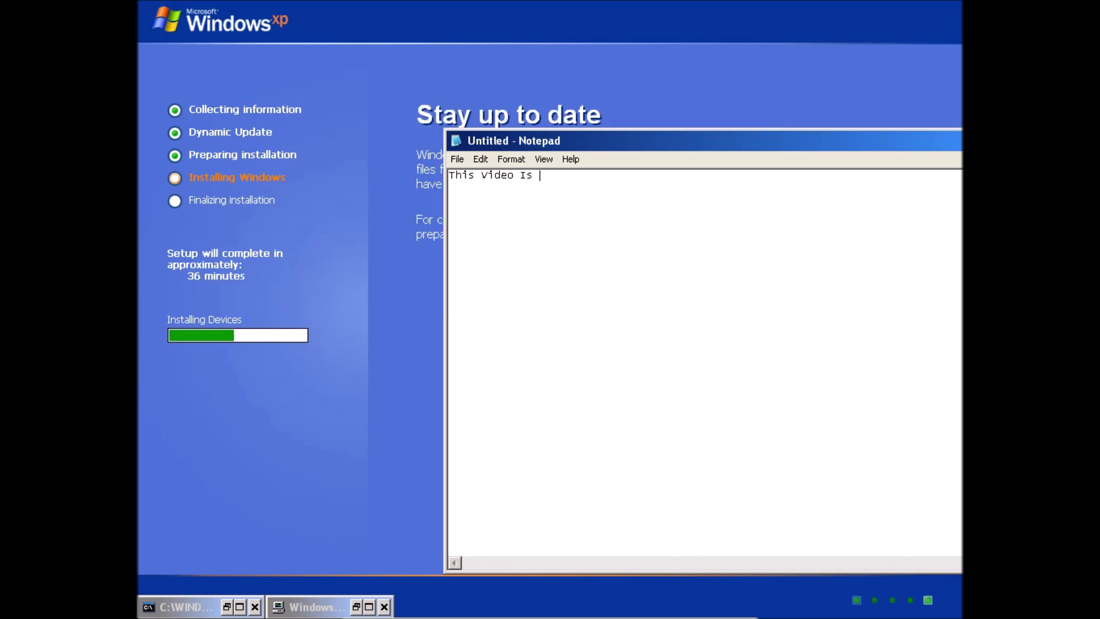
{"action": "key", "text": "BackSpace"}
{"action": "key", "text": "BackSpace"}
{"action": "key", "text": "BackSpace"}
{"action": "type", "text": "of the setu"}
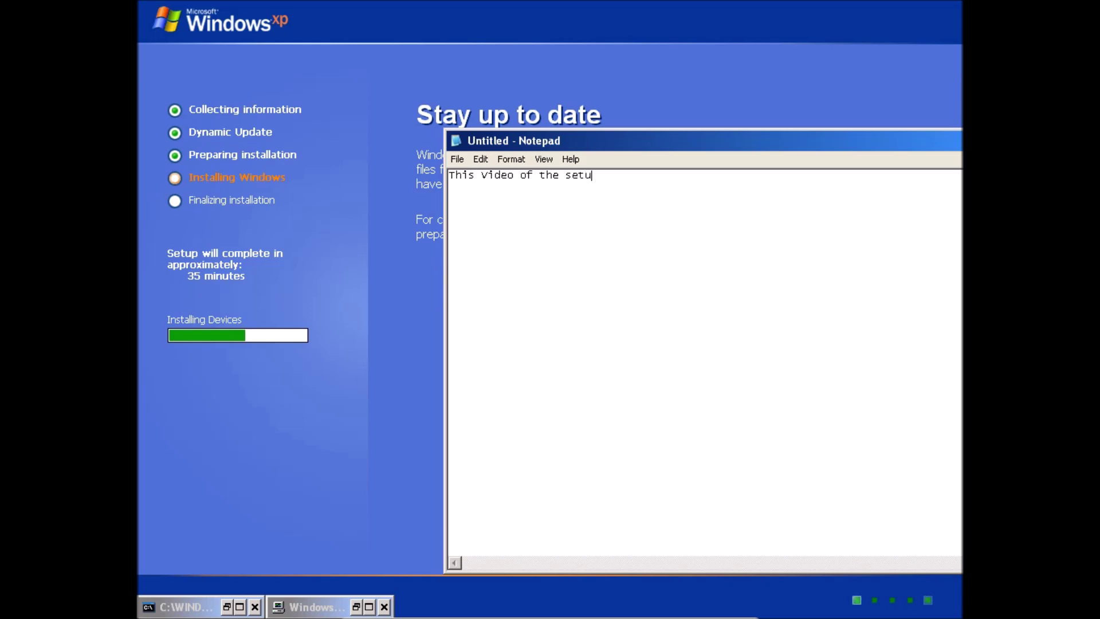
{"action": "type", "text": "p is prograss"}
{"action": "key", "text": "BackSpace"}
{"action": "key", "text": "BackSpace"}
{"action": "key", "text": "BackSpace"}
{"action": "type", "text": "ess"}
{"action": "key", "text": "BackSpace"}
{"action": "key", "text": "BackSpace"}
{"action": "key", "text": "BackSpace"}
{"action": "type", "text": "assing"}
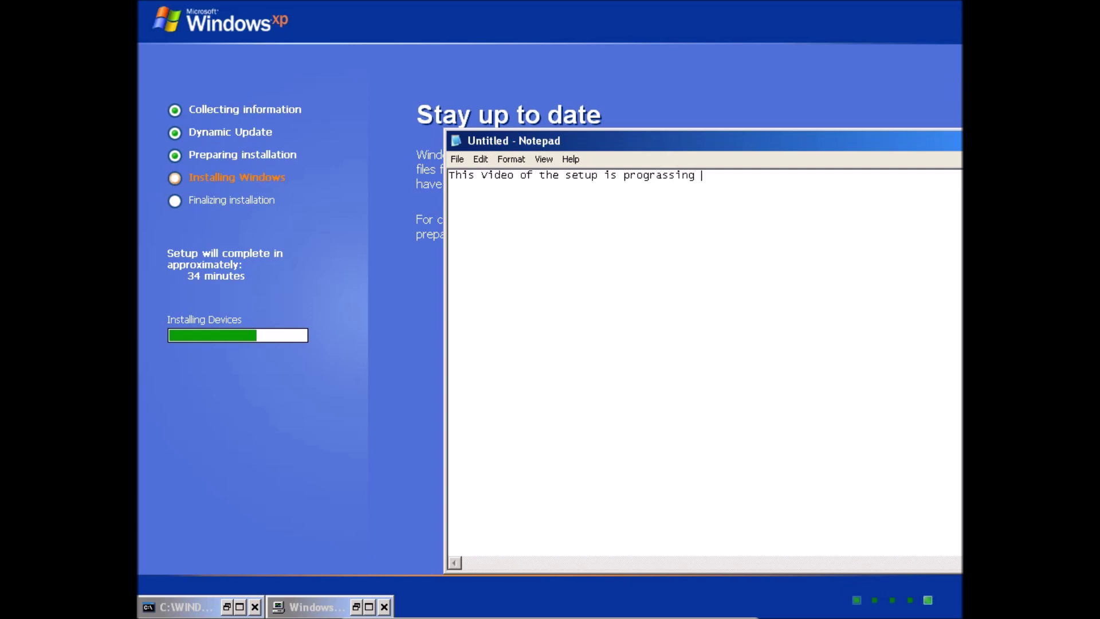
{"action": "type", "text": " so enjoy!"}
- Move the Notepad window into full view and close the note without saving it
{"action": "left_click_drag", "start_coordinate": [514, 135], "coordinate": [347, 159]}
{"action": "left_click", "coordinate": [885, 166]}
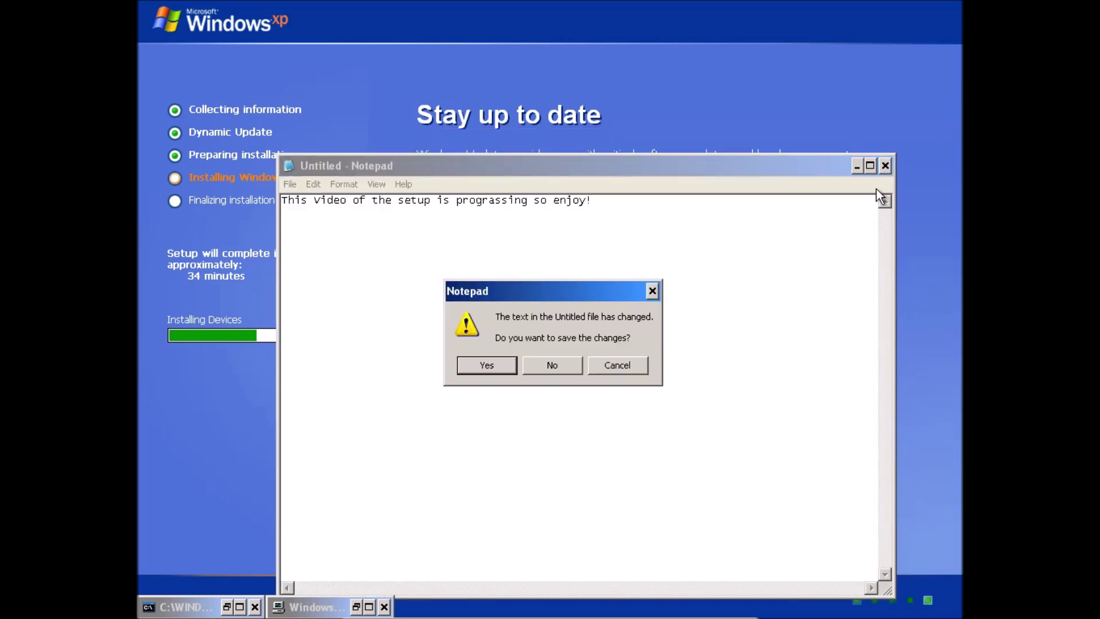
{"action": "left_click", "coordinate": [571, 359]}
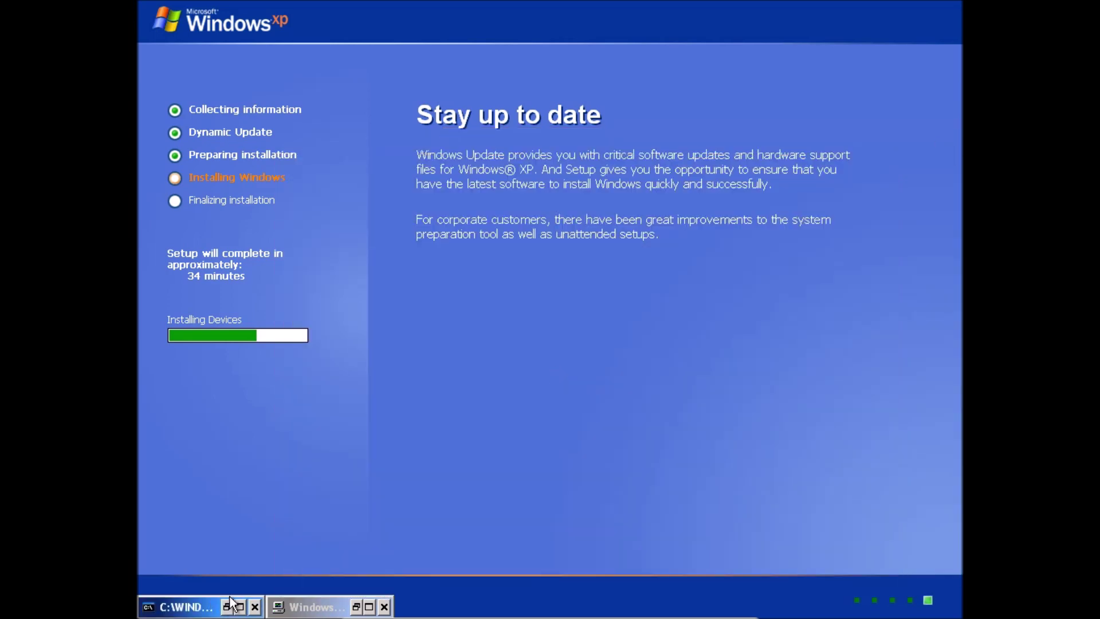
- Restore the minimized Task Manager window and move it away from the setup's progress display
{"action": "left_click", "coordinate": [356, 606]}
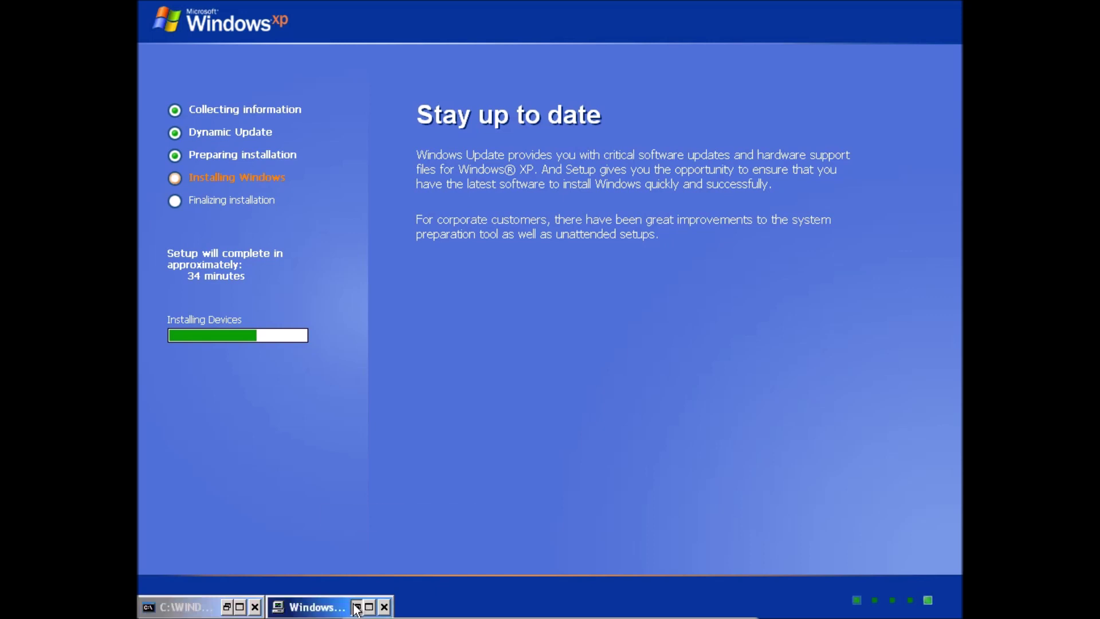
{"action": "left_click_drag", "start_coordinate": [734, 25], "coordinate": [635, 142]}
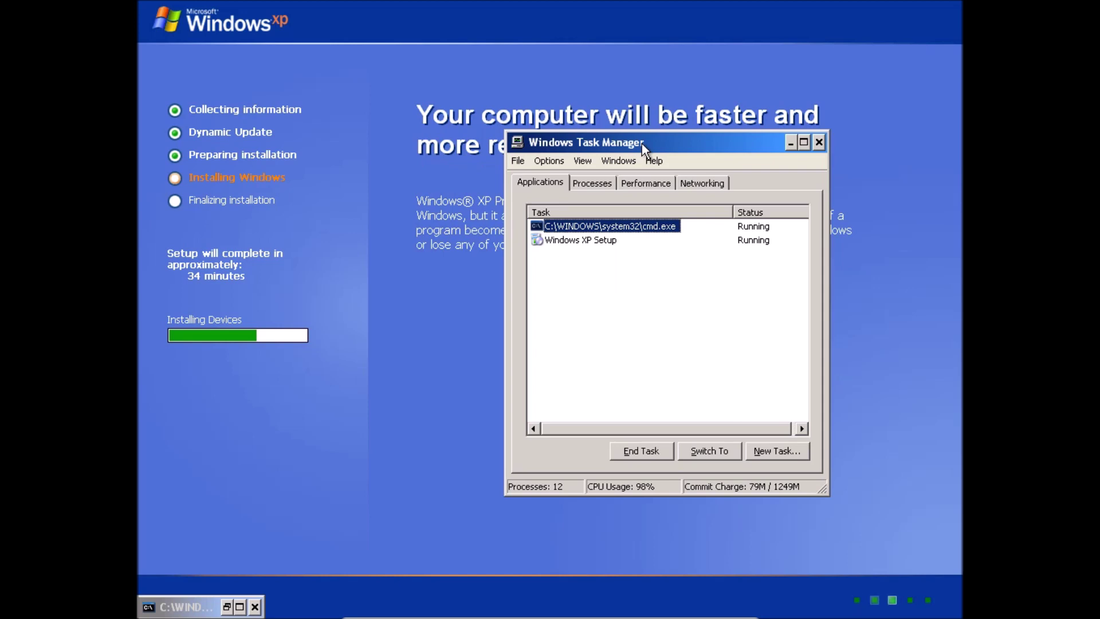
{"action": "left_click_drag", "start_coordinate": [642, 143], "coordinate": [755, 257]}
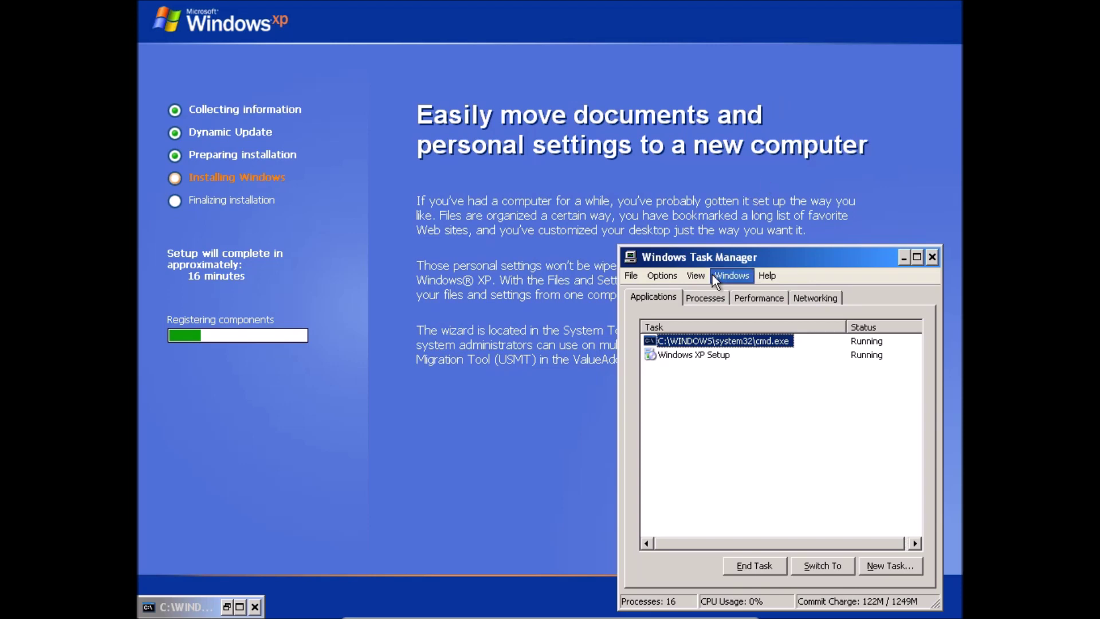
- Examine the running processes and the performance information in Task Manager
{"action": "left_click", "coordinate": [706, 298]}
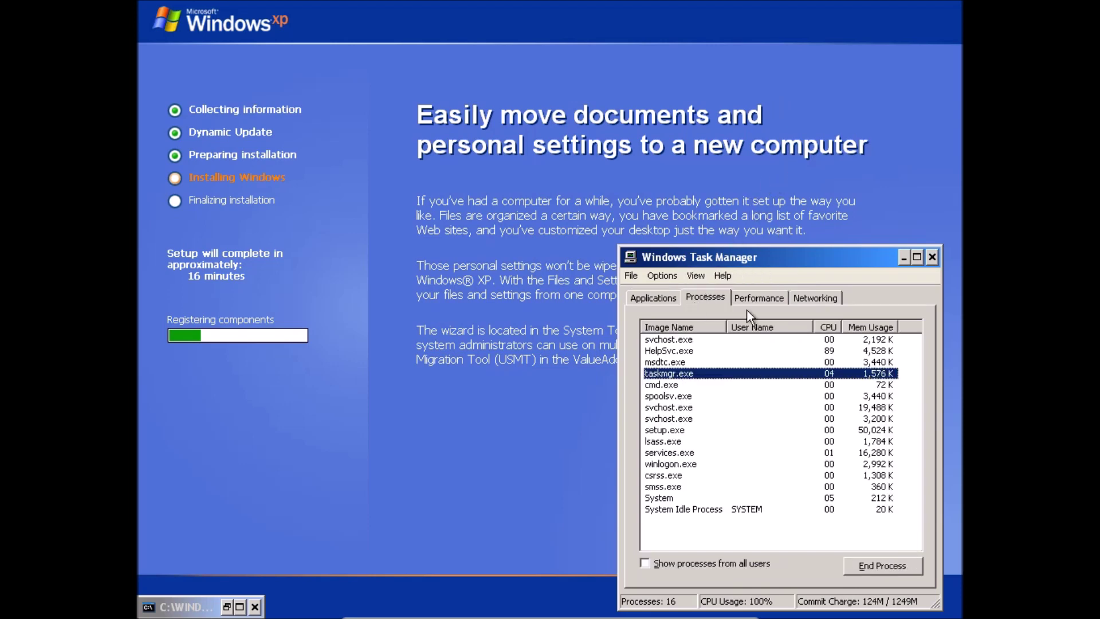
{"action": "left_click", "coordinate": [748, 300]}
{"action": "left_click", "coordinate": [715, 298]}
{"action": "left_click", "coordinate": [738, 296]}
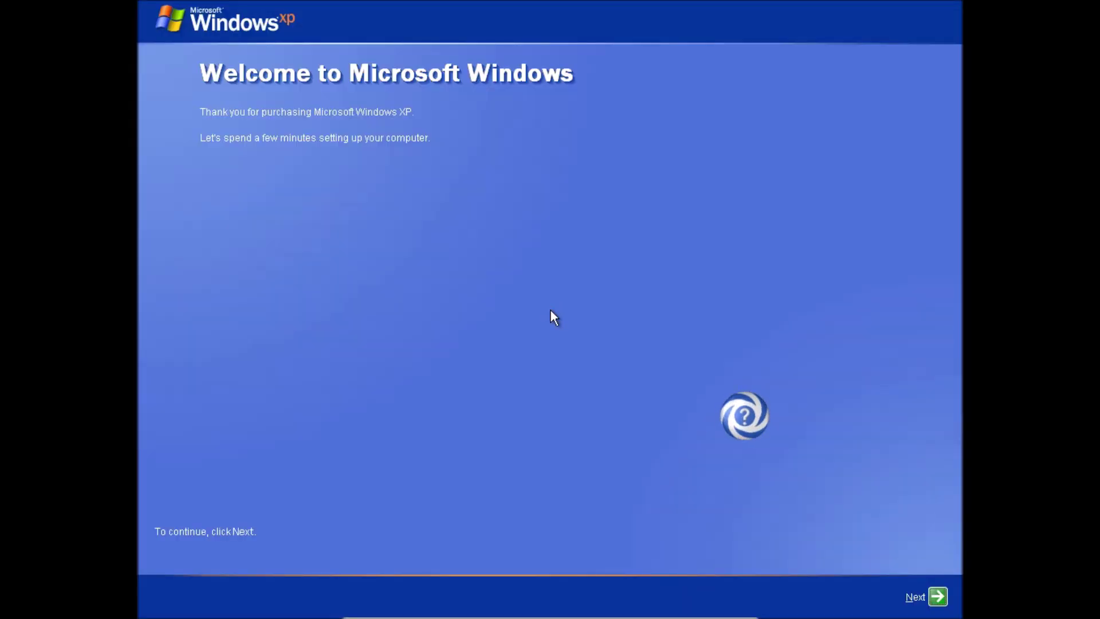
- Hide the help assistant on the Welcome to Microsoft Windows page and decline online registration with Microsoft
{"action": "left_click", "coordinate": [750, 410]}
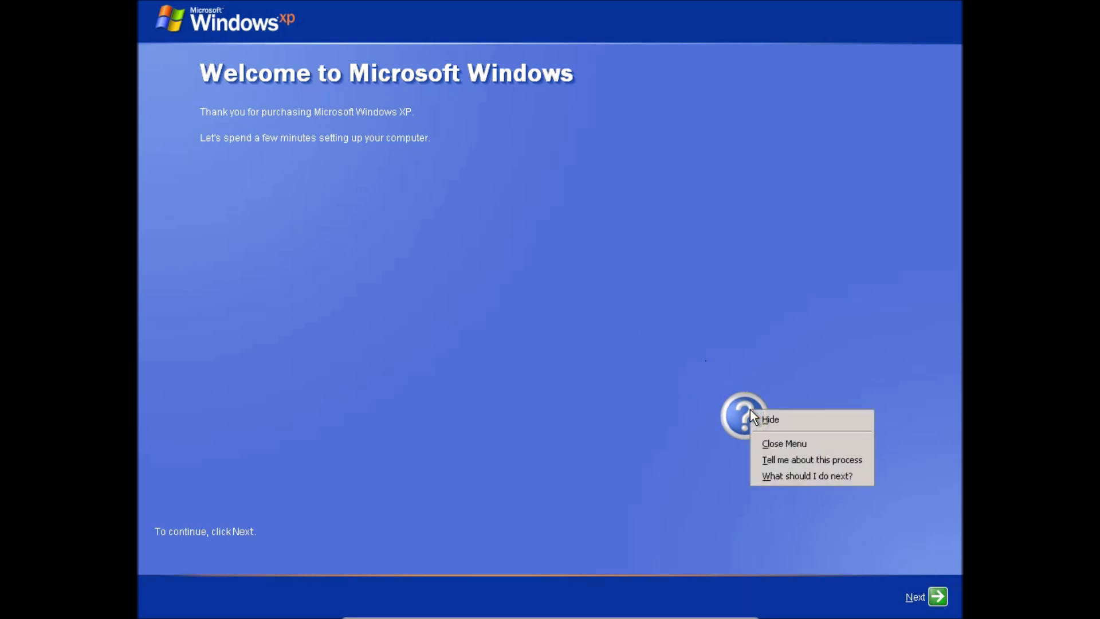
{"action": "left_click", "coordinate": [760, 417]}
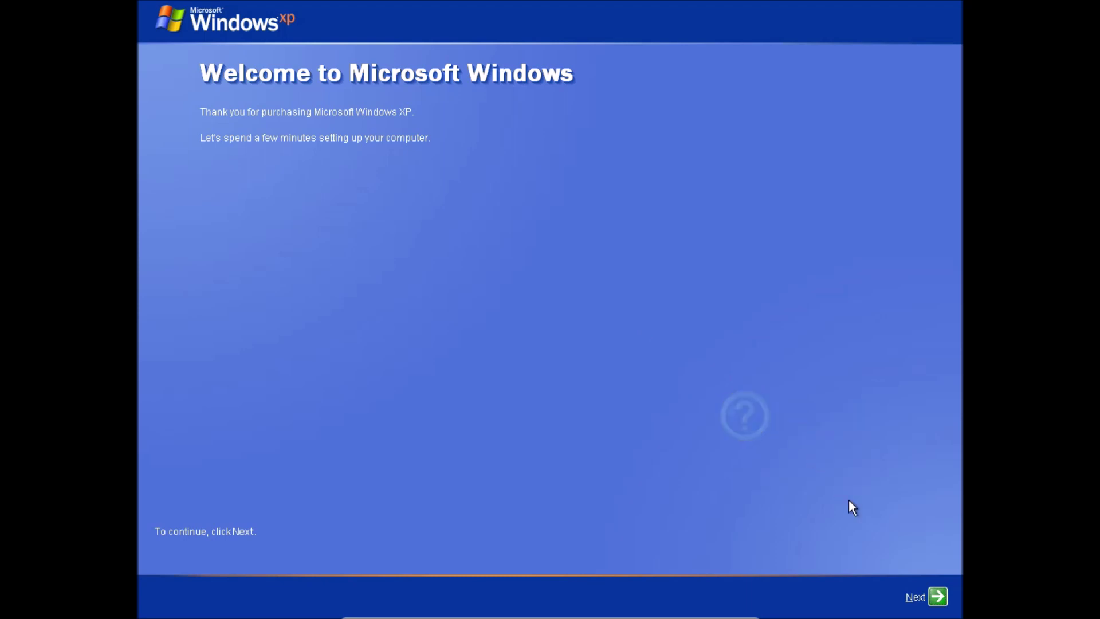
{"action": "left_click", "coordinate": [938, 596]}
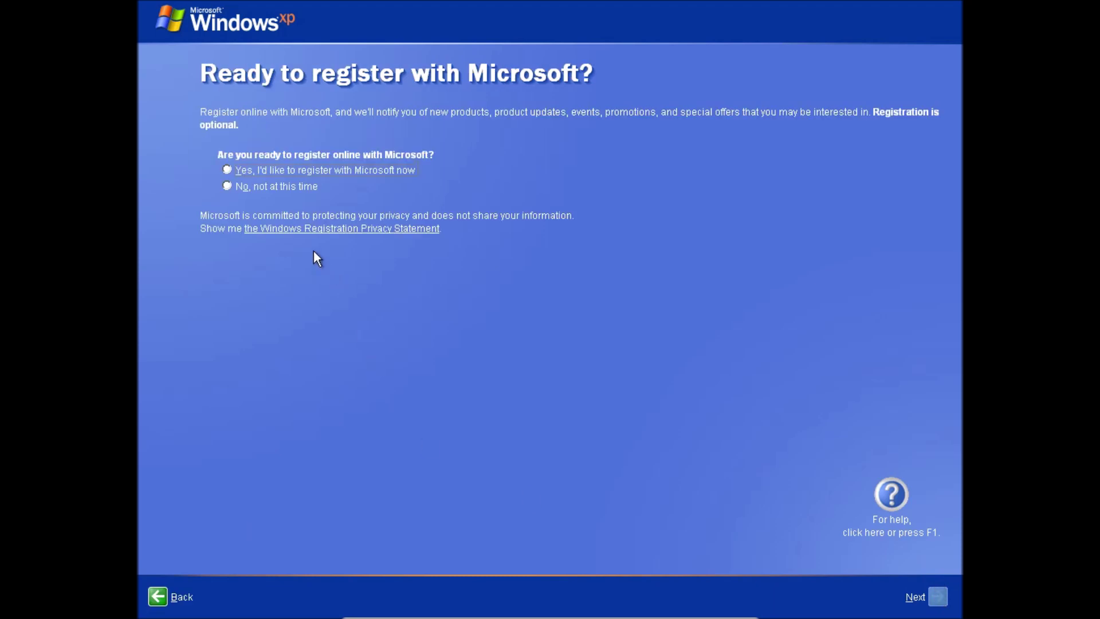
{"action": "left_click", "coordinate": [283, 189]}
{"action": "left_click", "coordinate": [938, 596]}
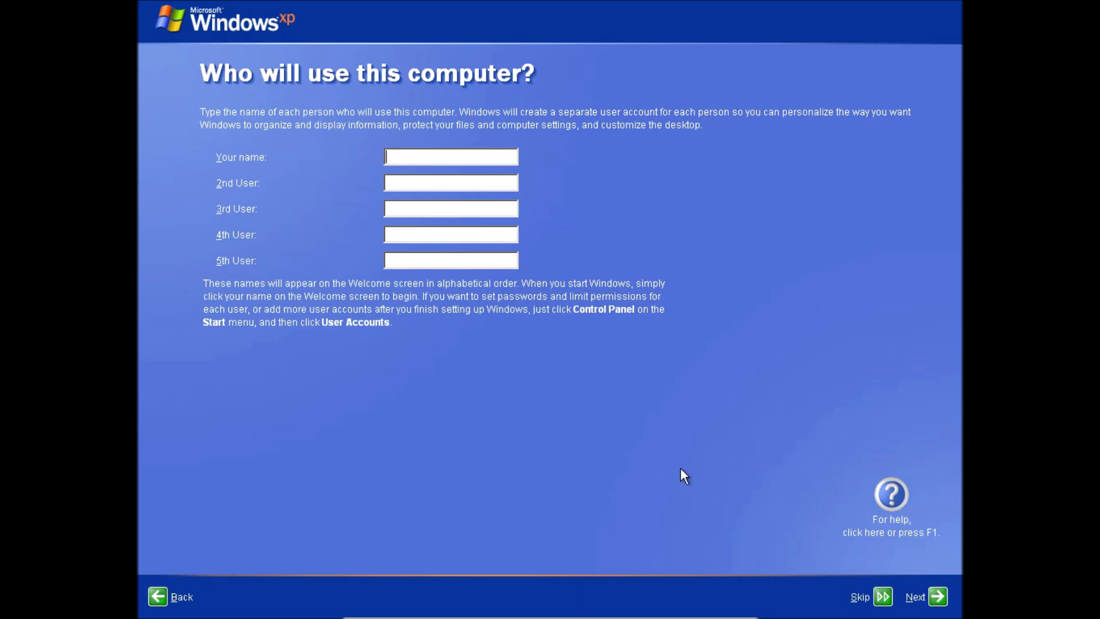
- Enter "Windows User" as the first user of the computer and continue
{"action": "type", "text": "Wind"}
{"action": "key", "text": "BackSpace"}
{"action": "key", "text": "BackSpace"}
{"action": "key", "text": "BackSpace"}
{"action": "type", "text": "indows User"}
{"action": "left_click", "coordinate": [925, 596]}
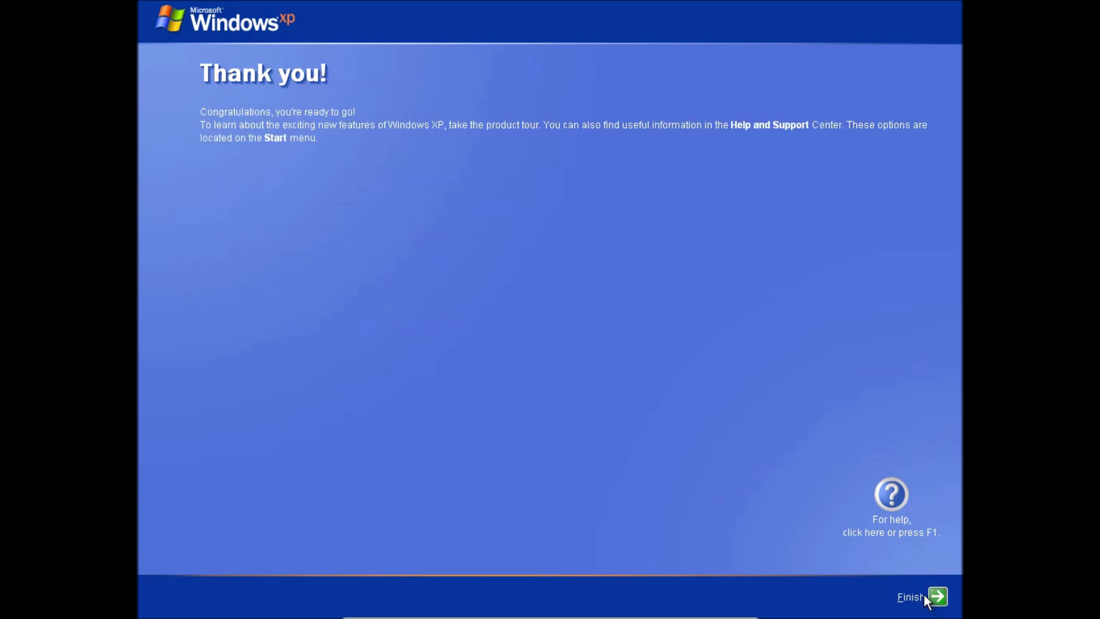
- Finish the welcome wizard and log on to Windows as Administrator with a blank password
{"action": "left_click", "coordinate": [938, 595]}
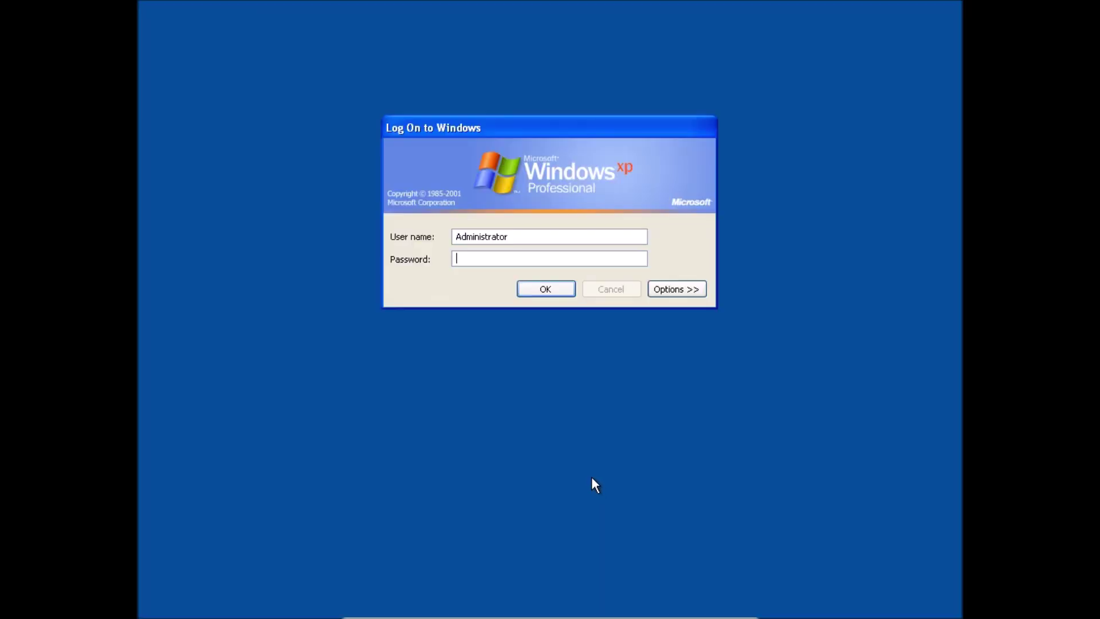
{"action": "left_click", "coordinate": [538, 291]}
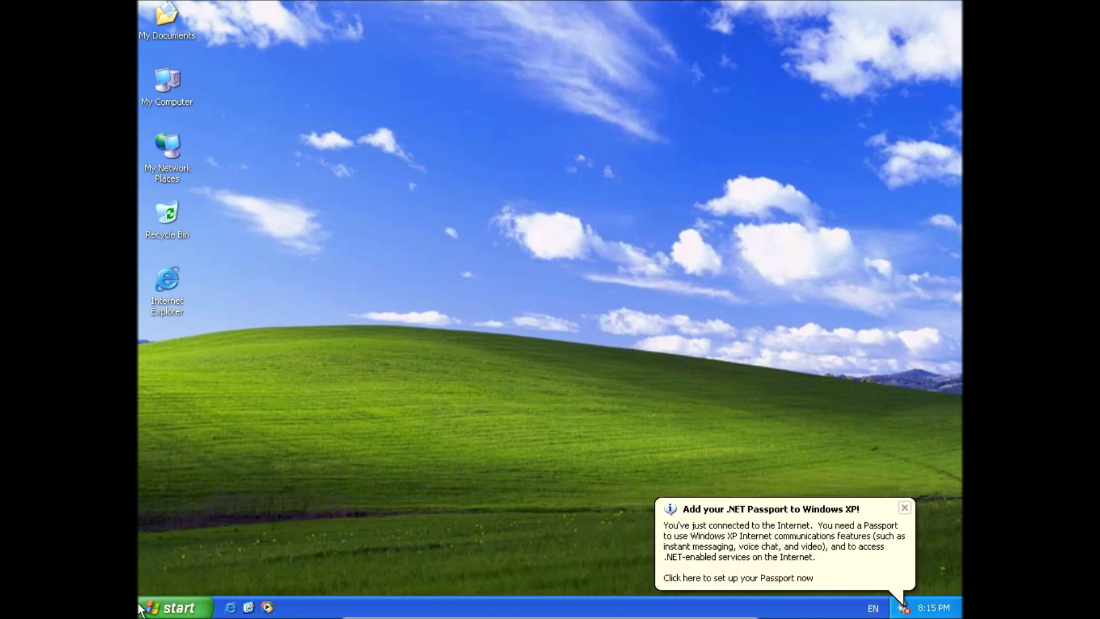
- Open the System Properties of My Computer and view its Computer Name and General information
{"action": "right_click", "coordinate": [148, 88]}
{"action": "left_click", "coordinate": [194, 241]}
{"action": "left_click_drag", "start_coordinate": [358, 153], "coordinate": [668, 52]}
{"action": "left_click", "coordinate": [675, 92]}
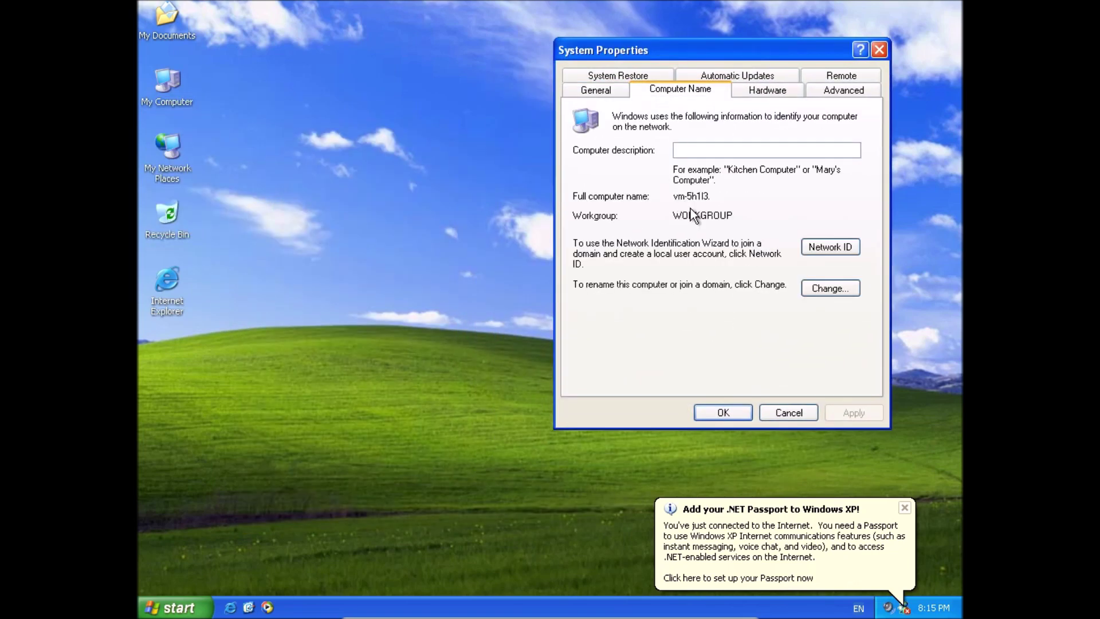
{"action": "left_click", "coordinate": [596, 91]}
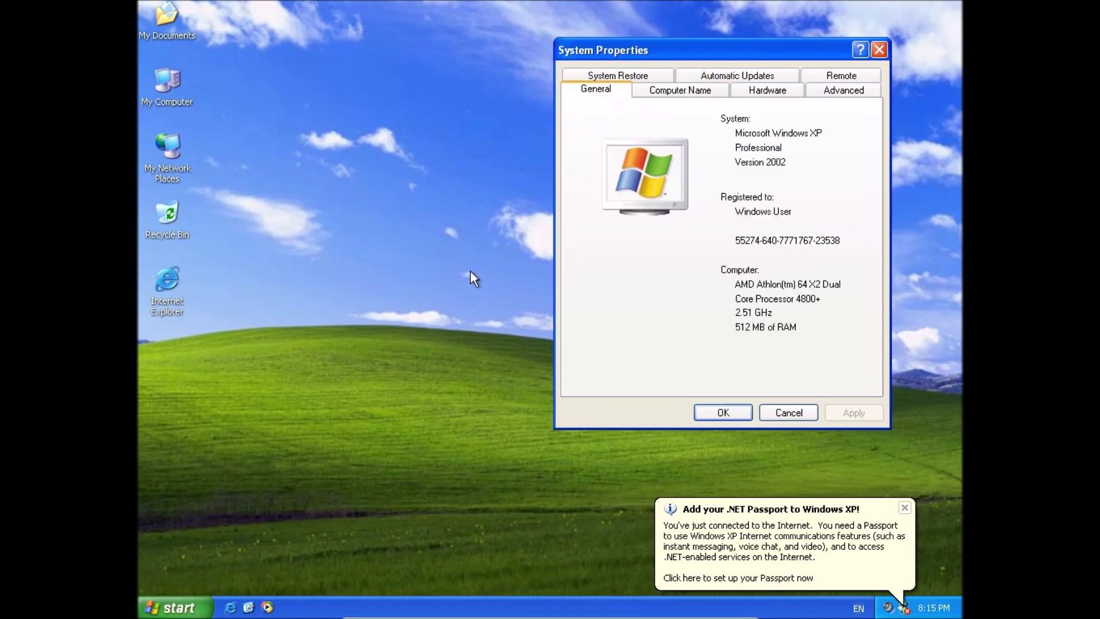
- Run winver to view the installed Windows version and follow the End-User License Agreement link
{"action": "key", "text": "super+r"}
{"action": "type", "text": "winver"}
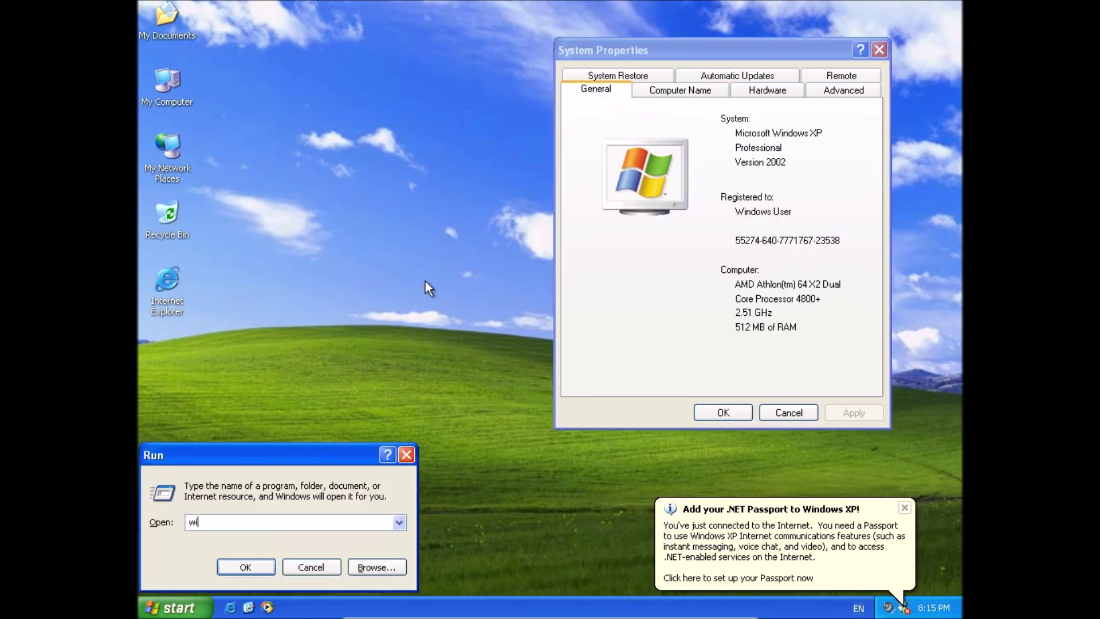
{"action": "key", "text": "Return"}
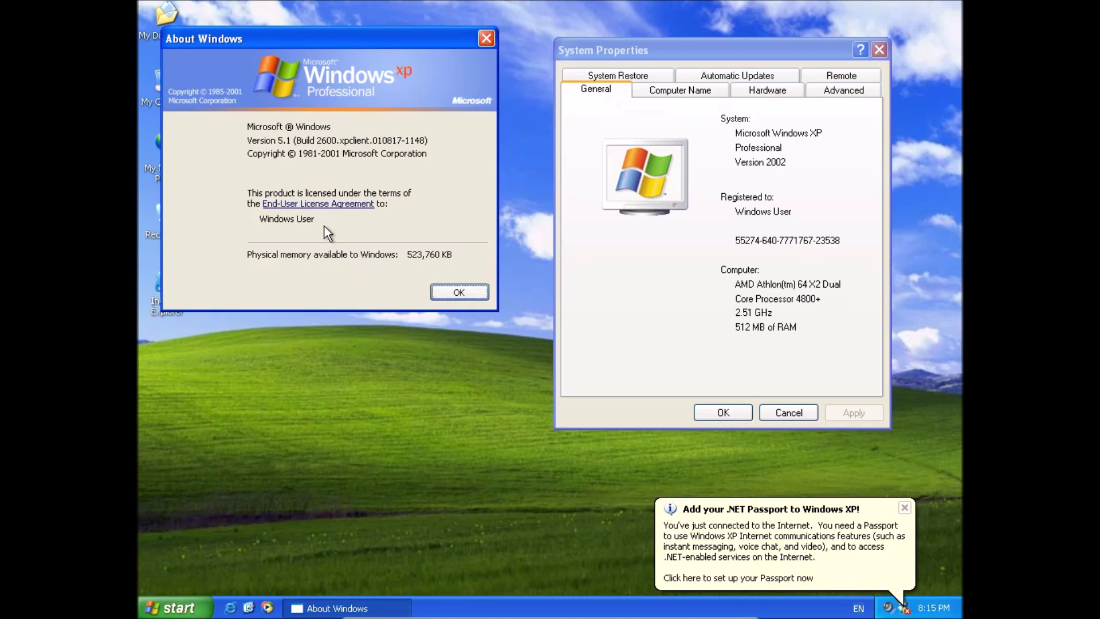
{"action": "left_click", "coordinate": [335, 204]}
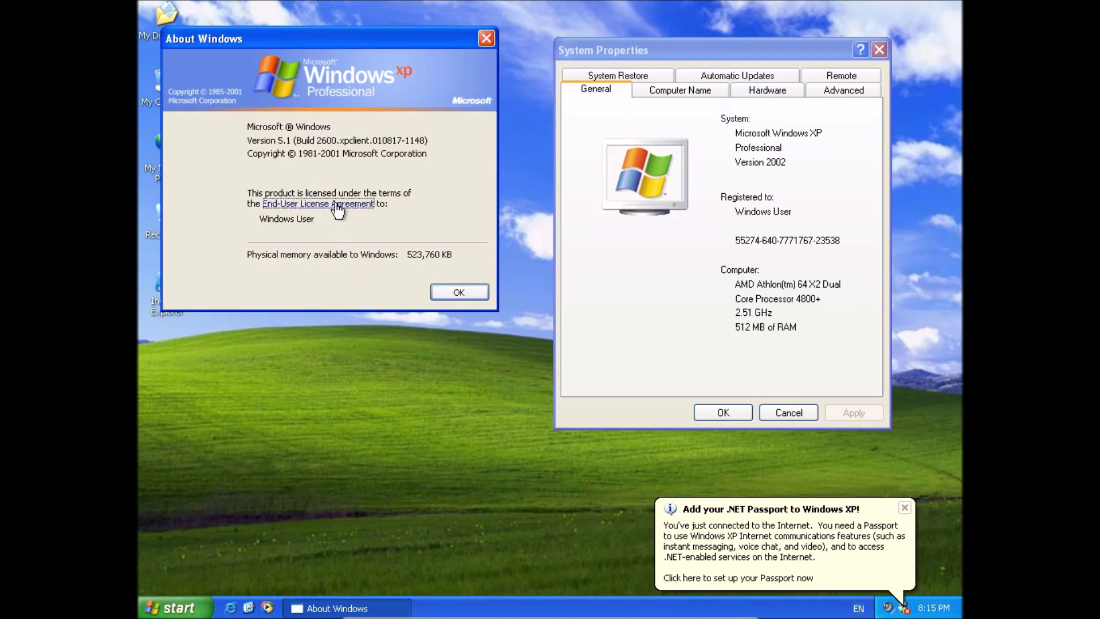
- View the end of the license agreement, and close it together with System Properties and About Windows
{"action": "left_click_drag", "start_coordinate": [627, 86], "coordinate": [628, 312]}
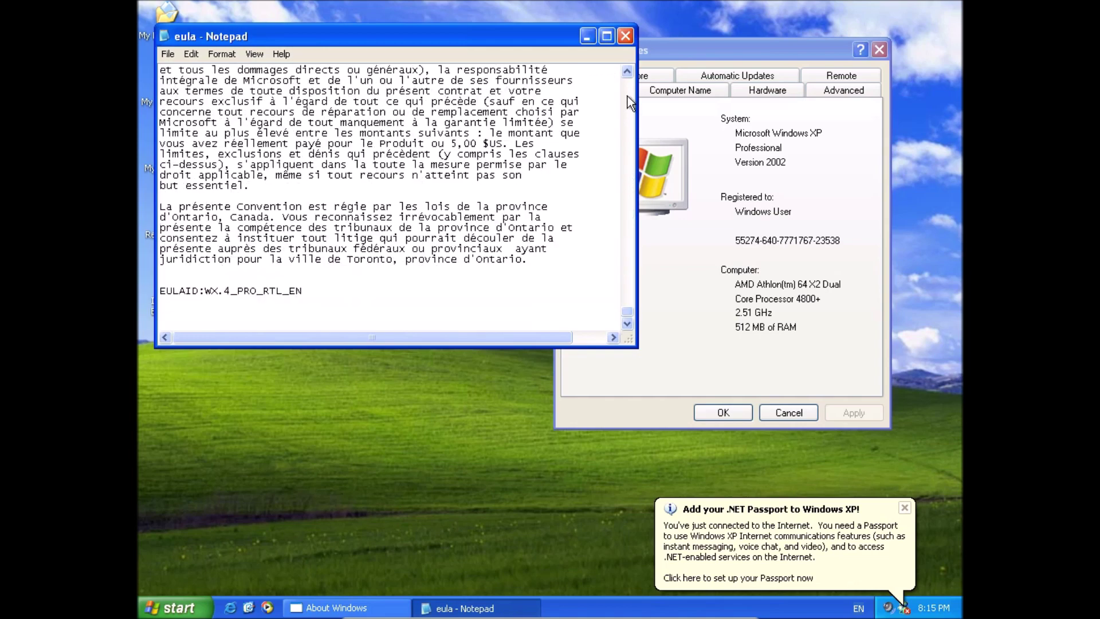
{"action": "left_click", "coordinate": [627, 37]}
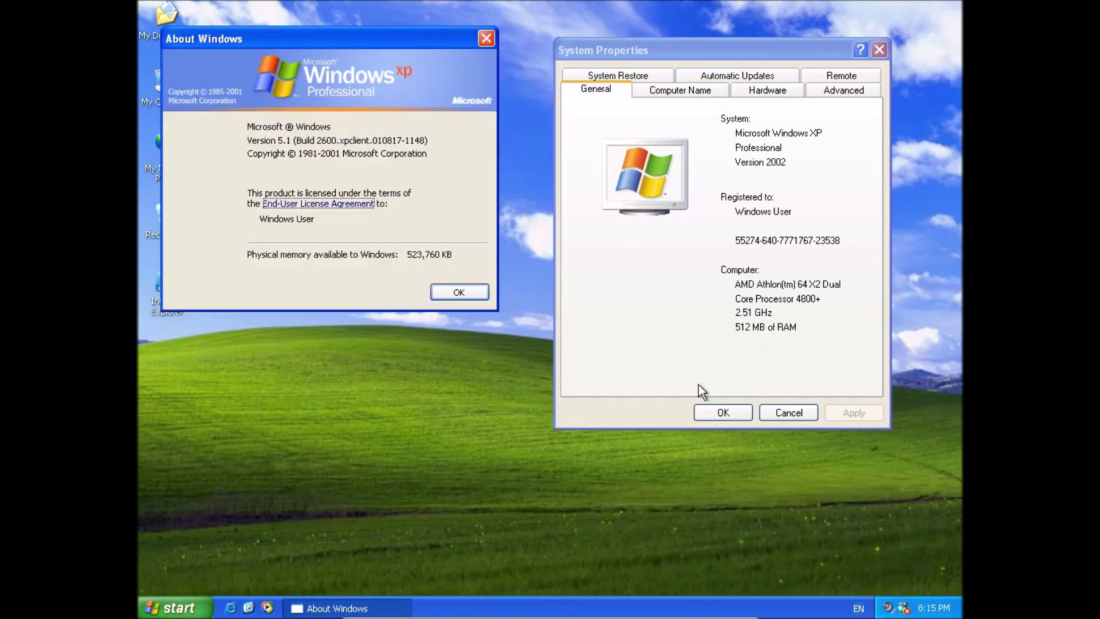
{"action": "left_click", "coordinate": [717, 412]}
{"action": "left_click", "coordinate": [444, 292]}
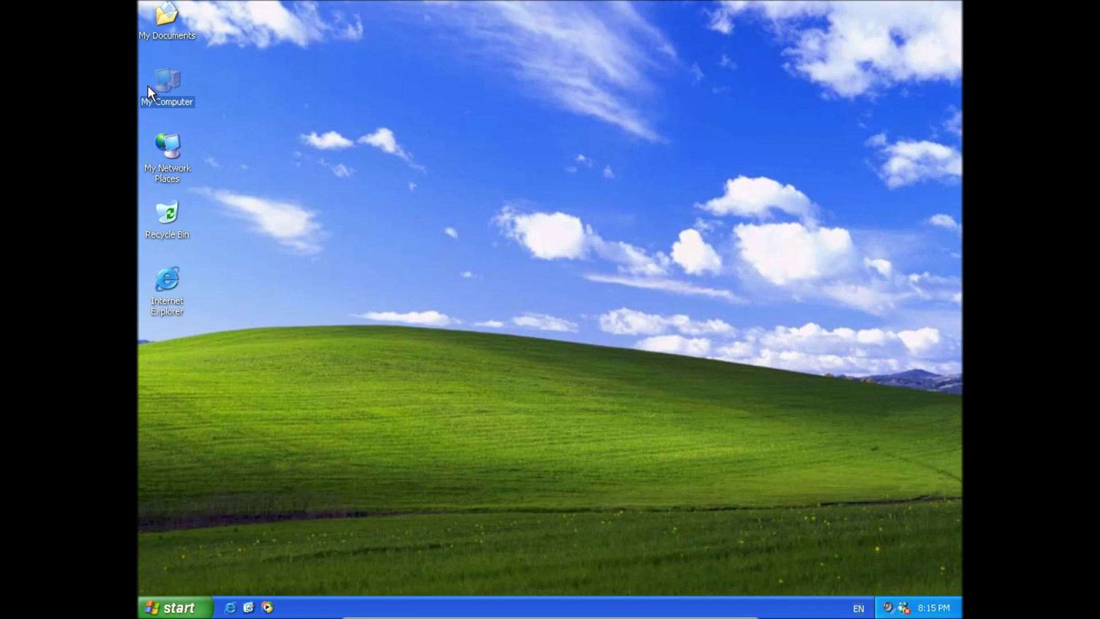
- Open the BETA XP OS text file in My Documents and delete its "Nowing Upgrading to the Final Build..." line
{"action": "double_click", "coordinate": [169, 33]}
{"action": "double_click", "coordinate": [400, 209]}
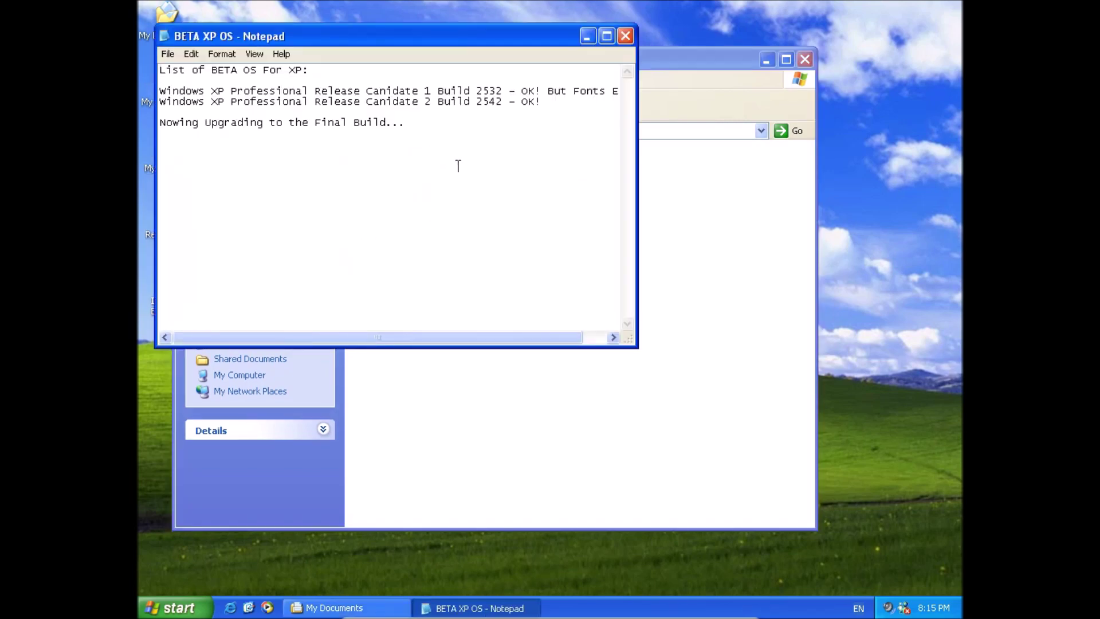
{"action": "left_click_drag", "start_coordinate": [455, 176], "coordinate": [155, 165]}
{"action": "key", "text": "BackSpace"}
{"action": "key", "text": "BackSpace"}
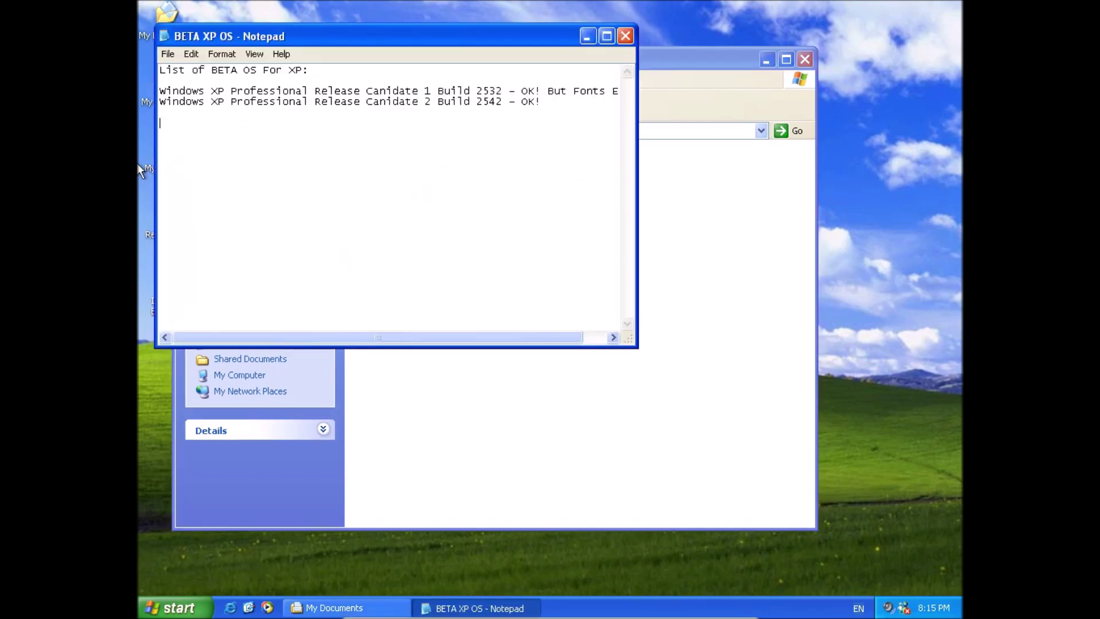
- Add the line "Windows XP Professional Final Build (Orginal) Build 2600 - OK!" to the list and enlarge the window to fit the text
{"action": "type", "text": "Windows XP Professional "}
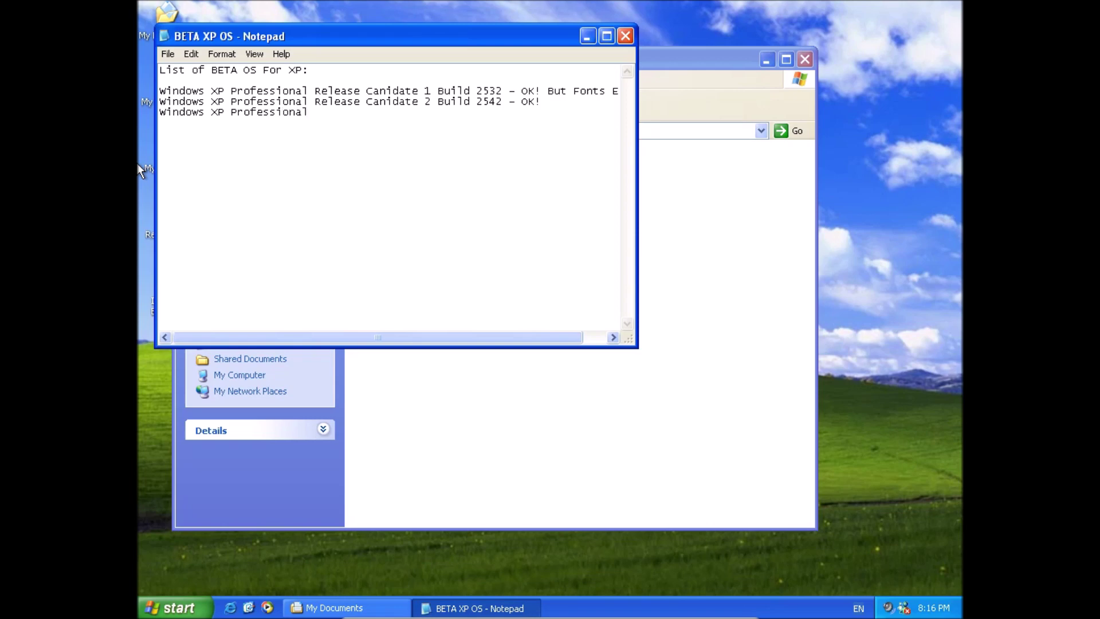
{"action": "type", "text": "F"}
{"action": "type", "text": "Final B"}
{"action": "type", "text": "uild "}
{"action": "type", "text": "(C"}
{"action": "type", "text": "orgin"}
{"action": "type", "text": "al"}
{"action": "type", "text": ") Bui"}
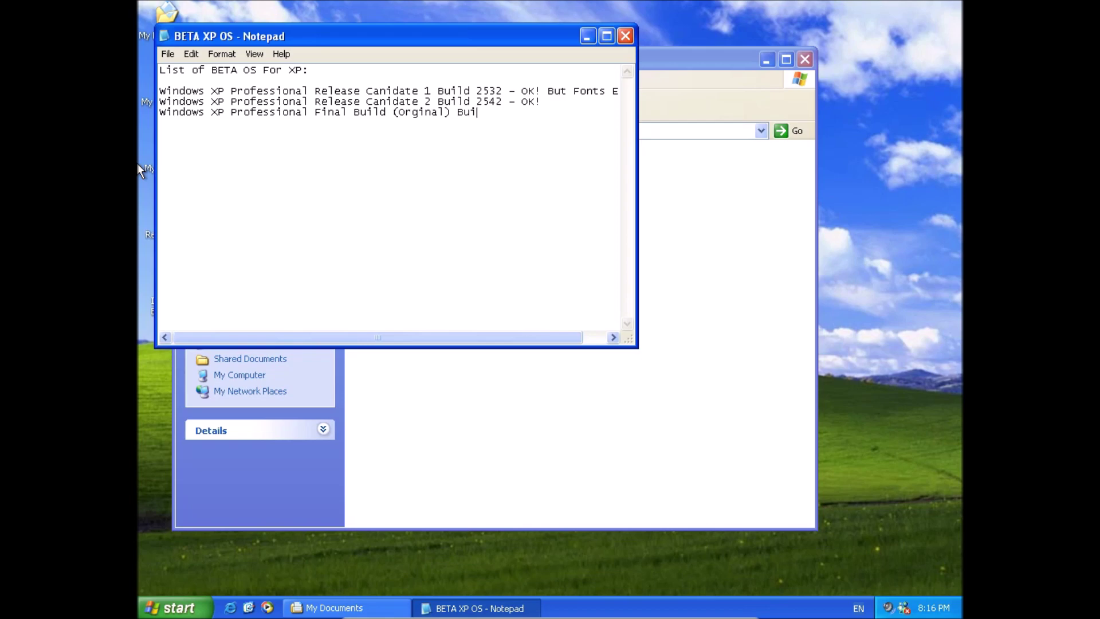
{"action": "type", "text": "ld 2600"}
{"action": "left_click_drag", "start_coordinate": [631, 342], "coordinate": [752, 427]}
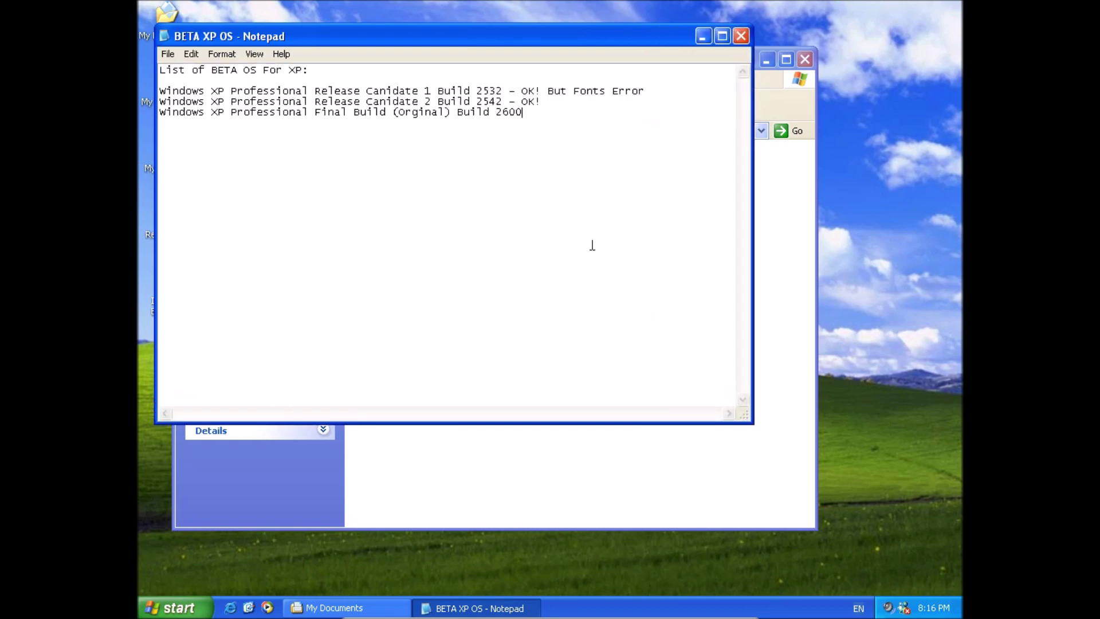
{"action": "type", "text": "- OK!"}
- Write "At the Final Build It Preactivated Windows XP Professional." below the build list, and delete that line again
{"action": "key", "text": "Return"}
{"action": "key", "text": "Return"}
{"action": "type", "text": "At the Final Build It A"}
{"action": "key", "text": "BackSpace"}
{"action": "type", "text": "Pre"}
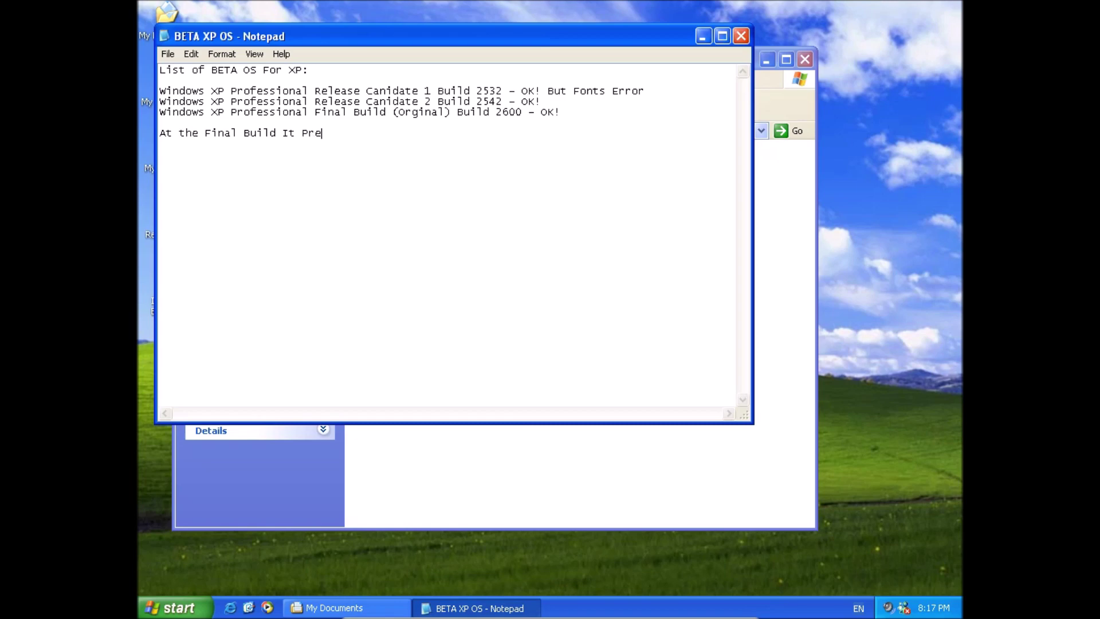
{"action": "type", "text": "activated Windows XP Pr"}
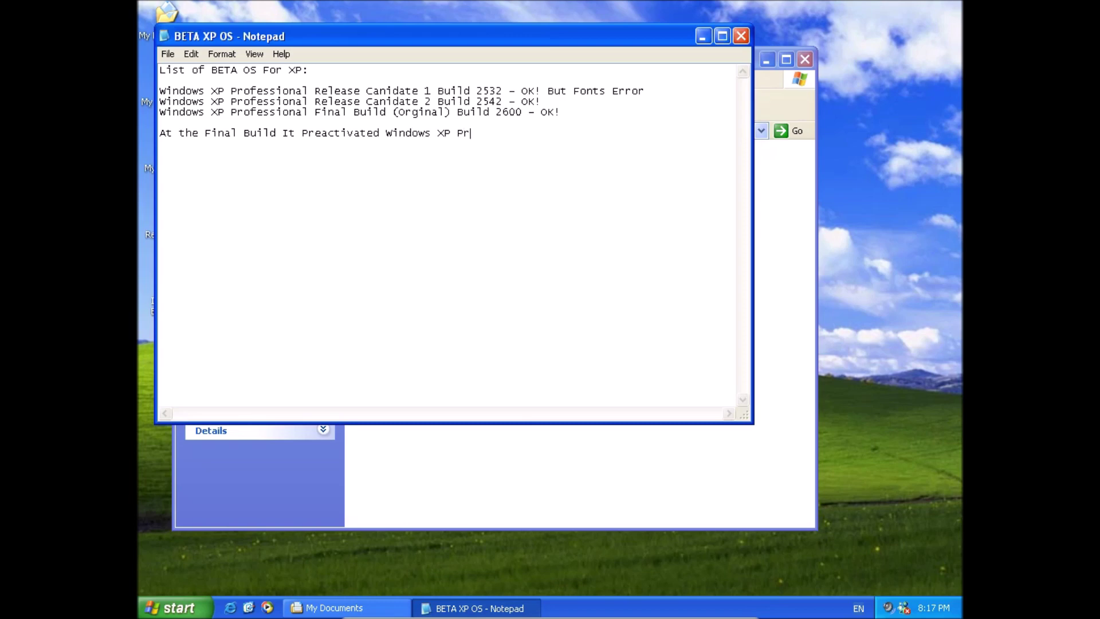
{"action": "type", "text": "ofessional"}
{"action": "type", "text": "."}
{"action": "left_click_drag", "start_coordinate": [632, 148], "coordinate": [139, 145]}
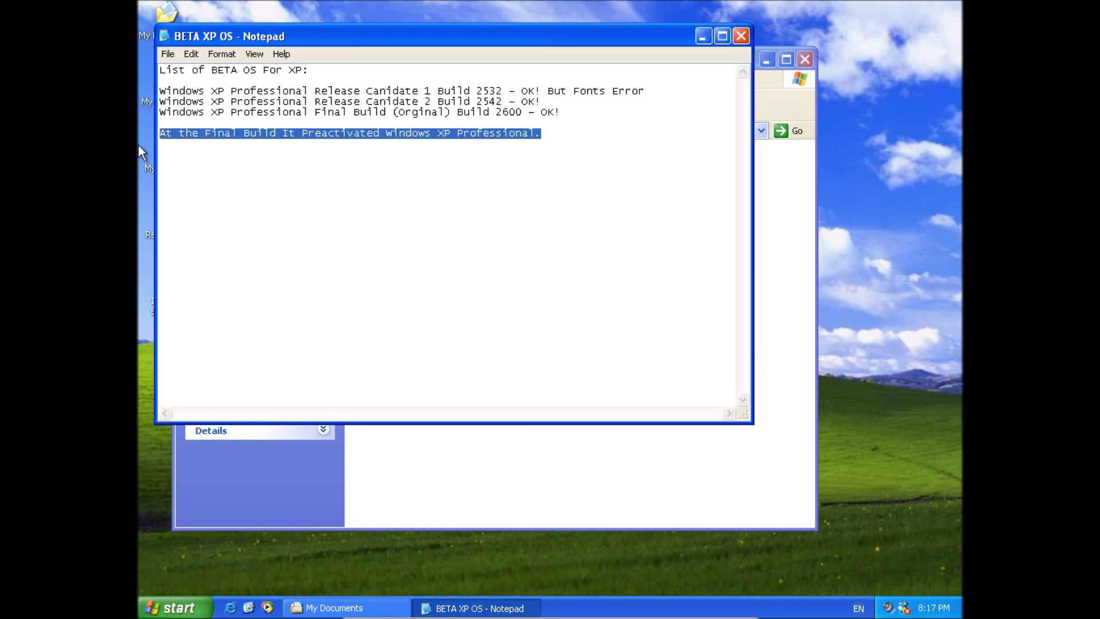
{"action": "key", "text": "BackSpace"}
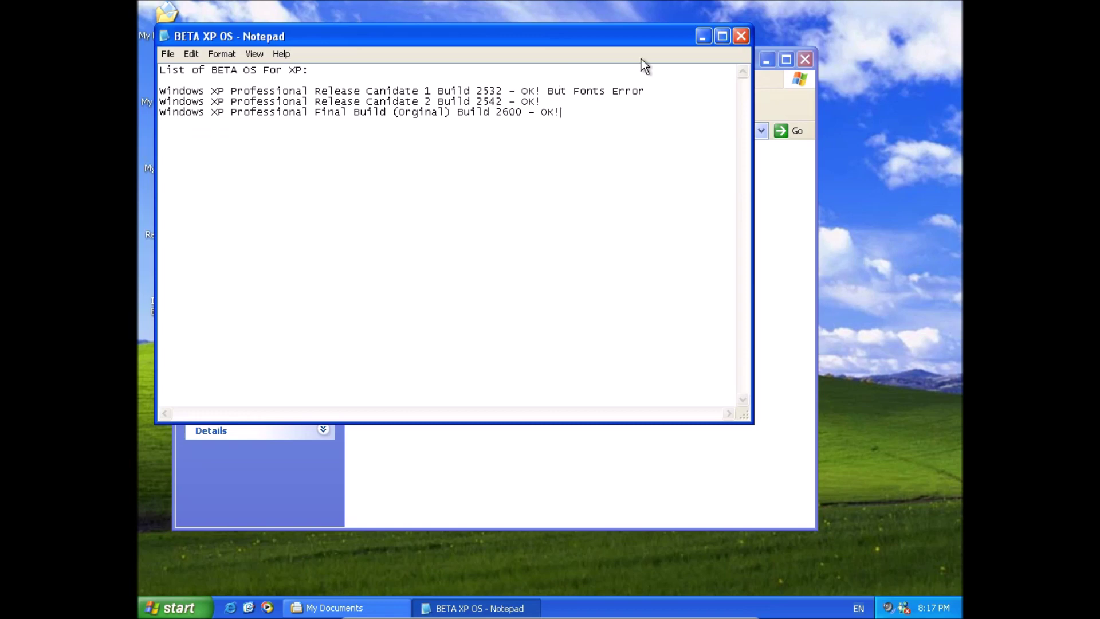
- Close the BETA XP OS file with its changes saved, and close the My Documents folder
{"action": "left_click", "coordinate": [741, 38]}
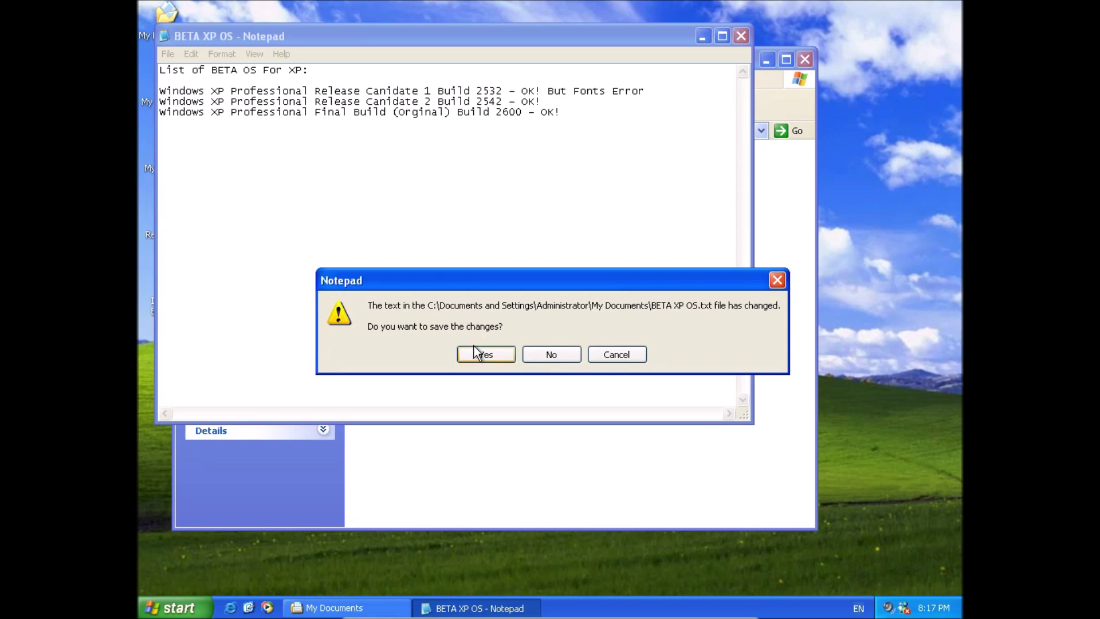
{"action": "left_click", "coordinate": [611, 356]}
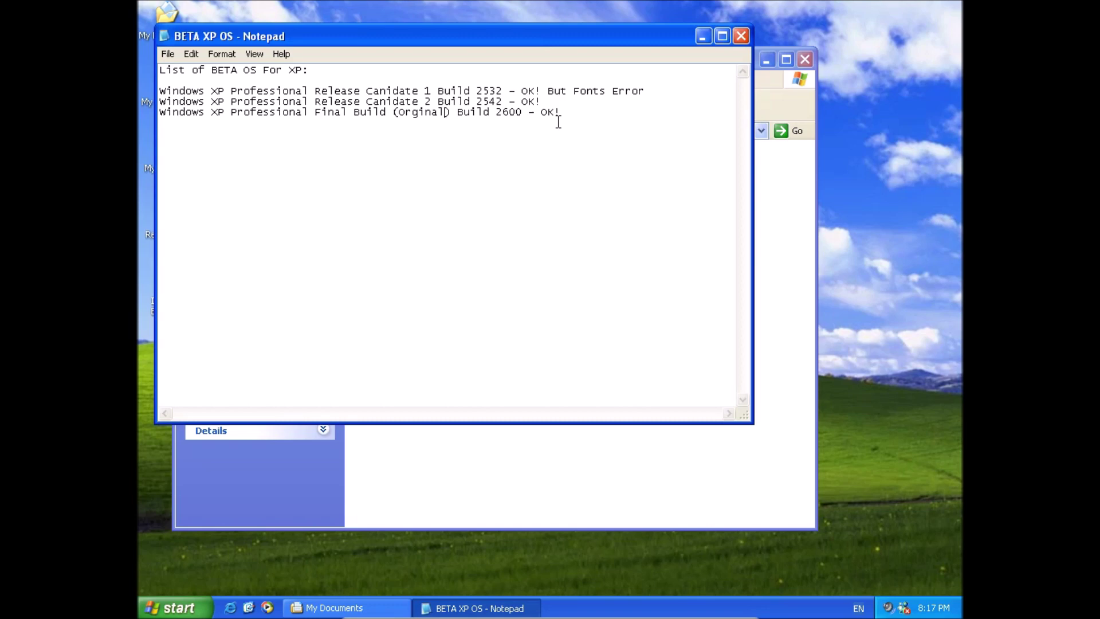
{"action": "left_click", "coordinate": [741, 36]}
{"action": "left_click", "coordinate": [483, 355]}
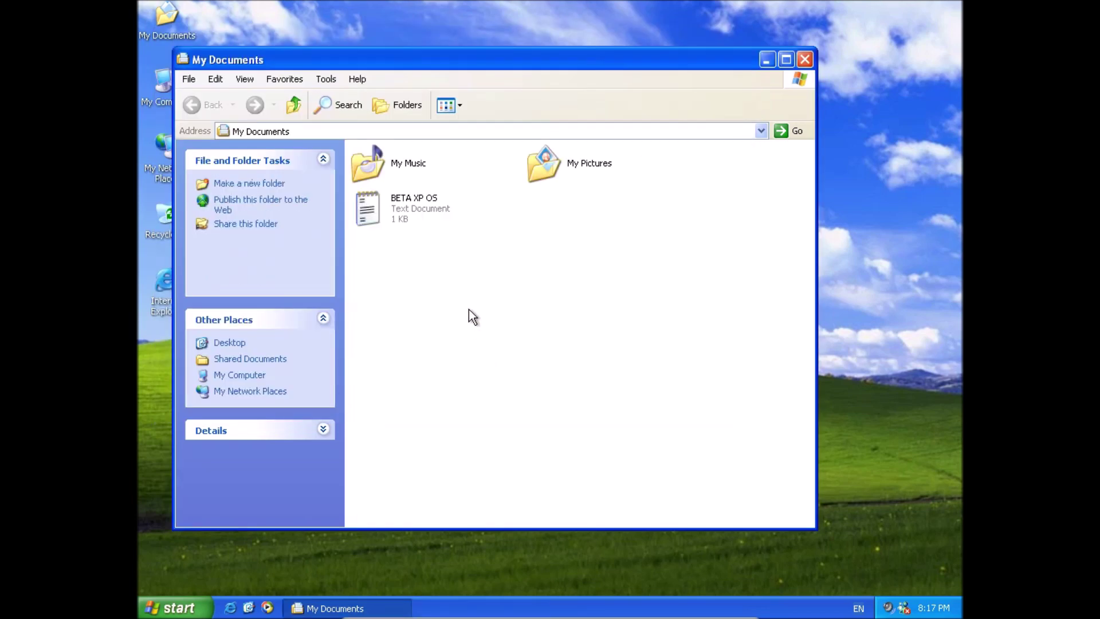
{"action": "left_click_drag", "start_coordinate": [449, 62], "coordinate": [489, 67]}
{"action": "left_click", "coordinate": [844, 65]}
- Run Notepad inside the virtual machine to start a blank document
{"action": "key", "text": "super+r"}
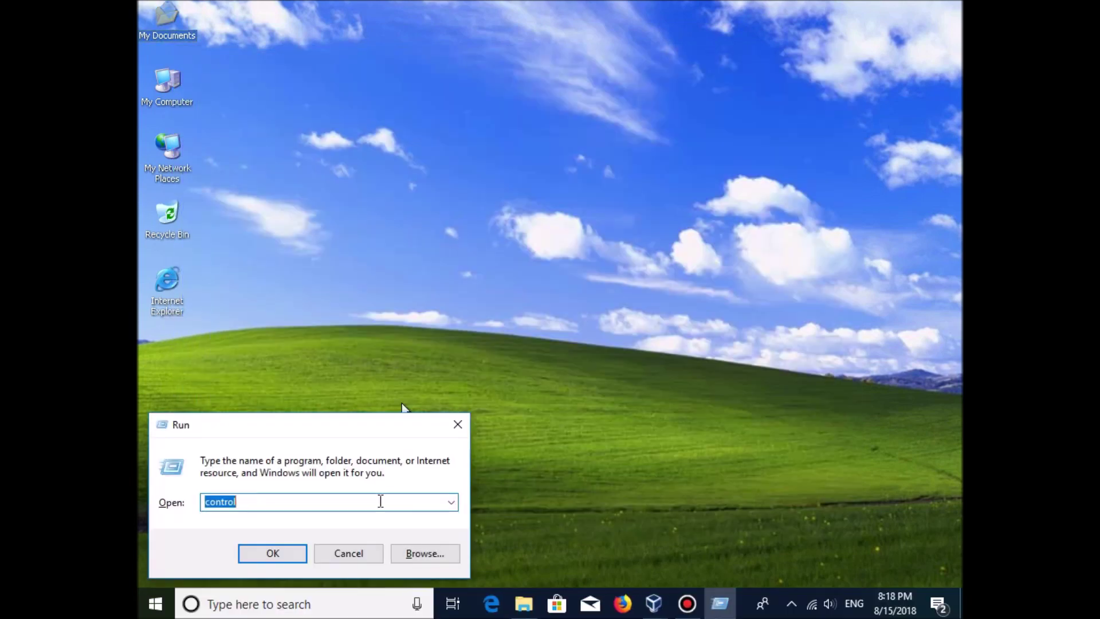
{"action": "left_click", "coordinate": [361, 554]}
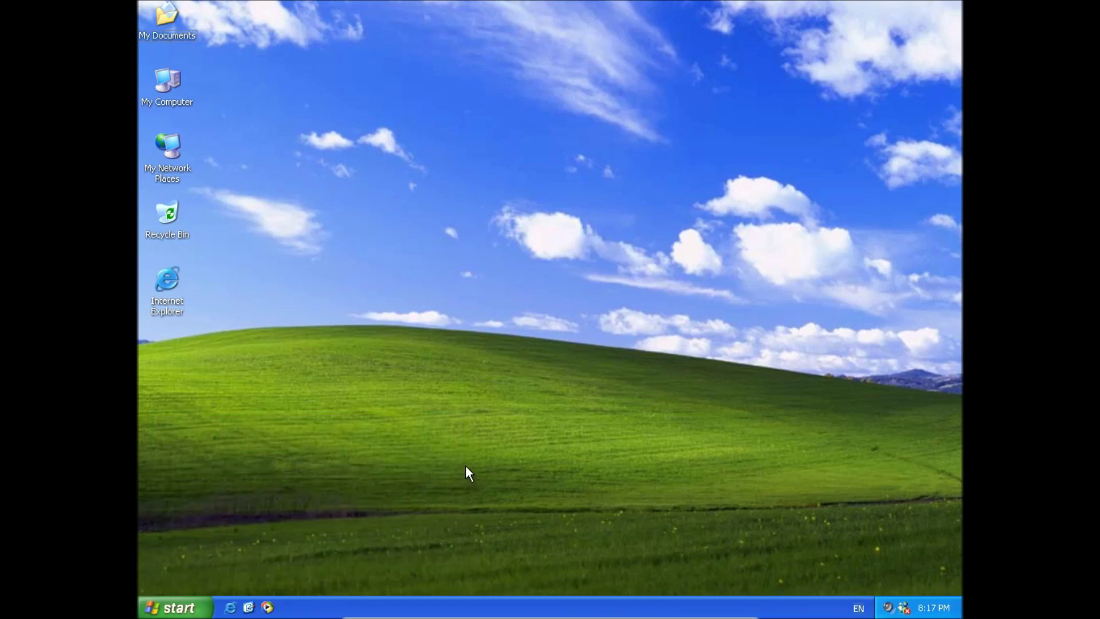
{"action": "key", "text": "super+r"}
{"action": "key", "text": "BackSpace"}
{"action": "type", "text": "Notepad"}
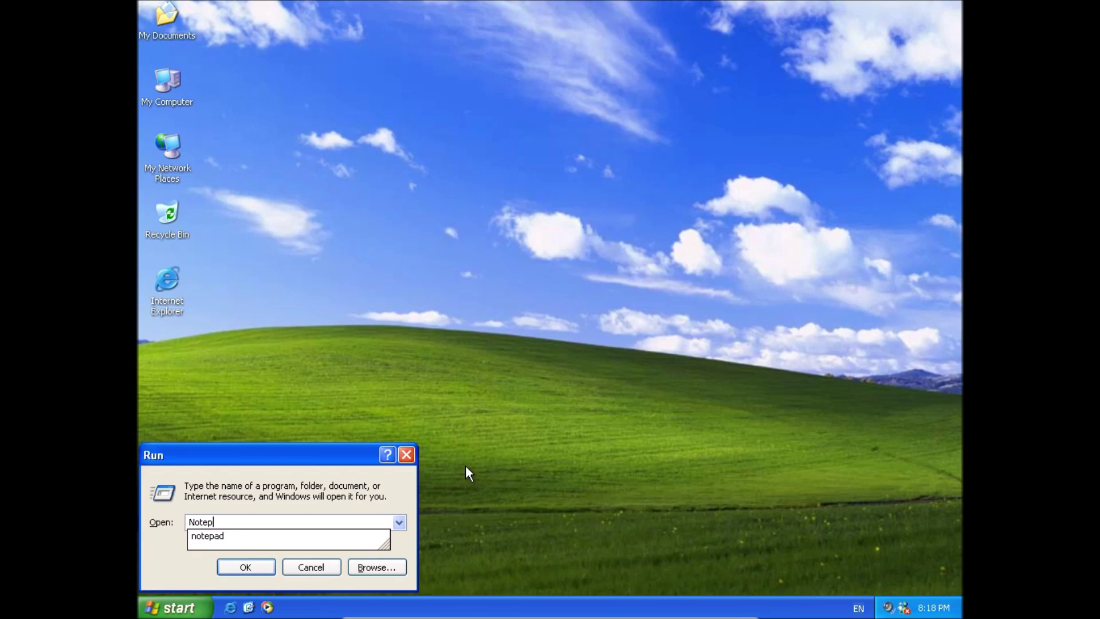
{"action": "key", "text": "Return"}
- Write "Thank you for Watching! Subscribe and Like the Vide" in the blank document
{"action": "type", "text": "Tha"}
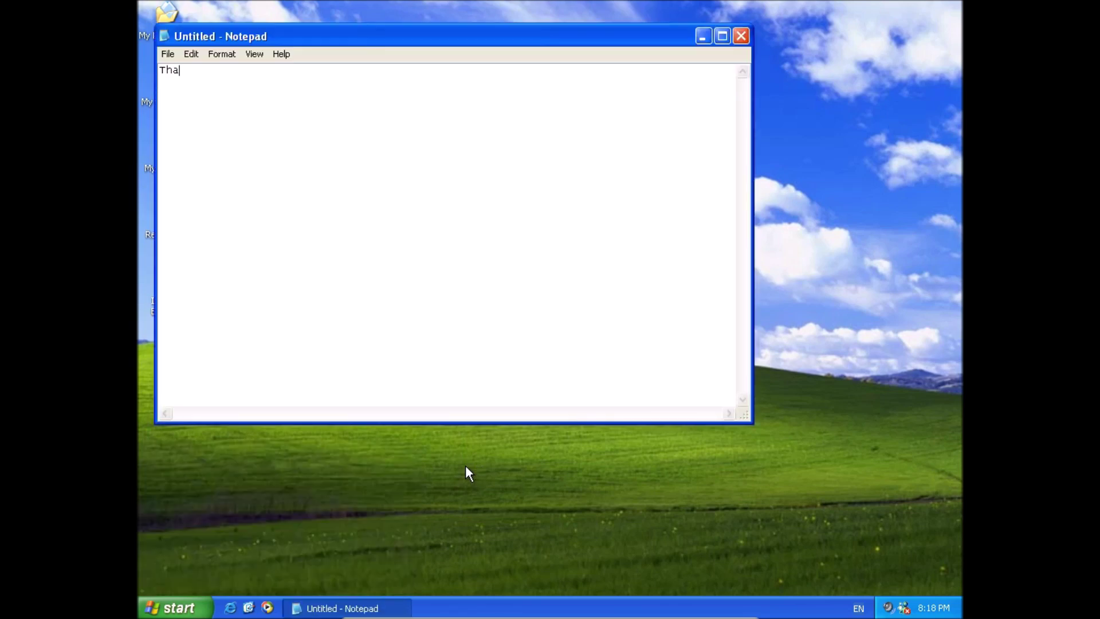
{"action": "type", "text": "nk you for watching!"}
{"action": "type", "text": "Su"}
{"action": "key", "text": "BackSpace"}
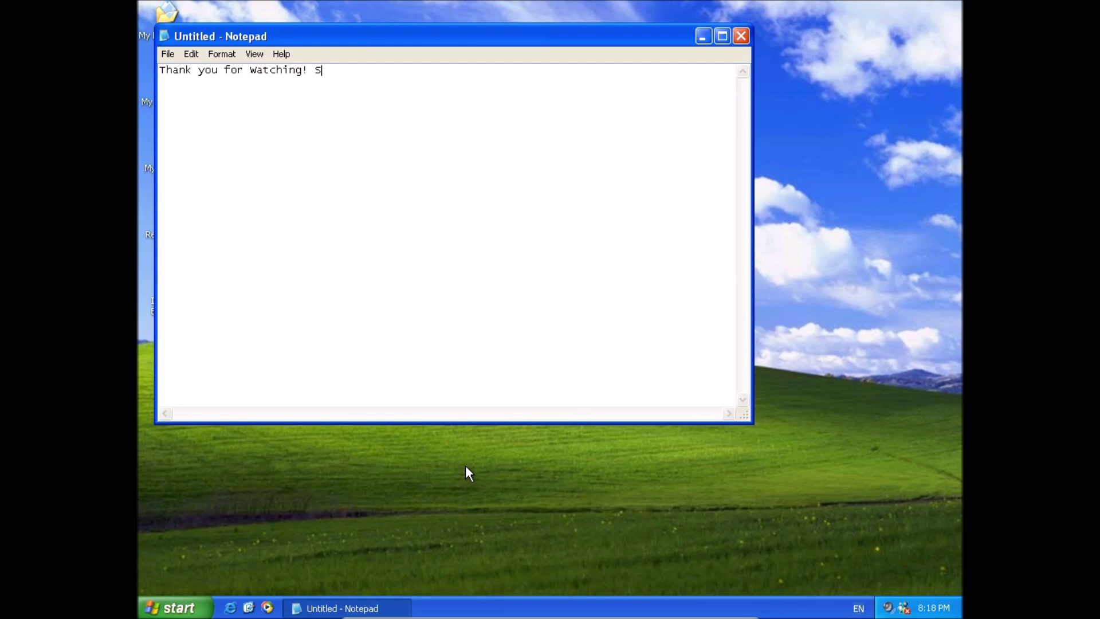
{"action": "type", "text": "b"}
{"action": "type", "text": "u"}
{"action": "key", "text": "BackSpace"}
{"action": "key", "text": "BackSpace"}
{"action": "type", "text": "ubscribe and Like the Vide"}
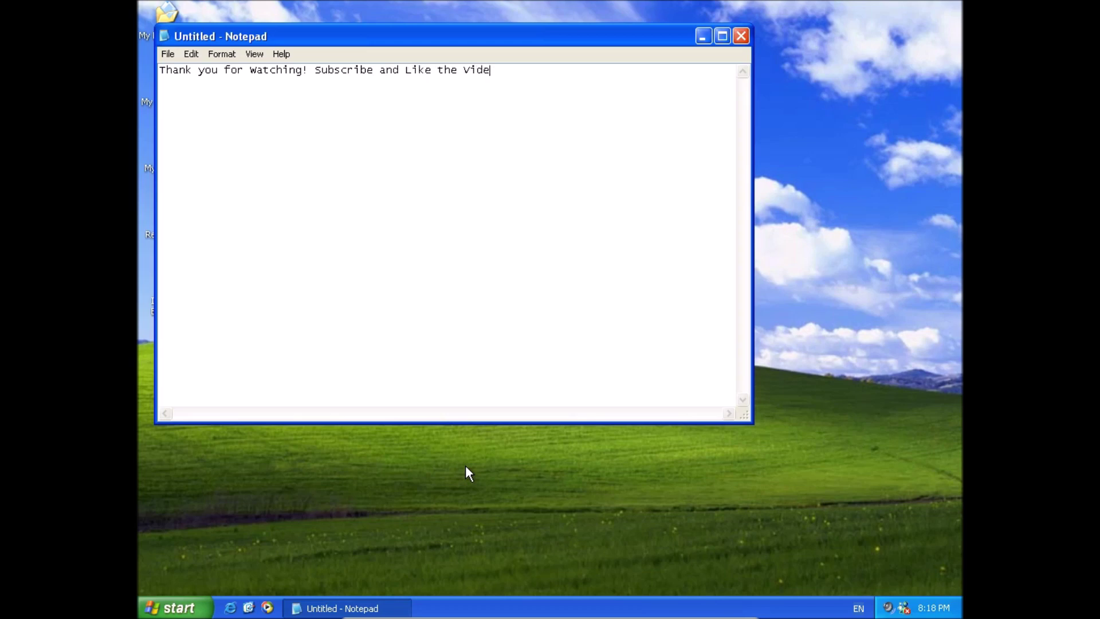
- Complete the word "Video!", add "I will be posting BETA OS Videos." and close the document without saving
{"action": "type", "text": "o! I will be po"}
{"action": "type", "text": "sting BET"}
{"action": "type", "text": "A"}
{"action": "key", "text": "BackSpace"}
{"action": "key", "text": "BackSpace"}
{"action": "key", "text": "BackSpace"}
{"action": "type", "text": "T"}
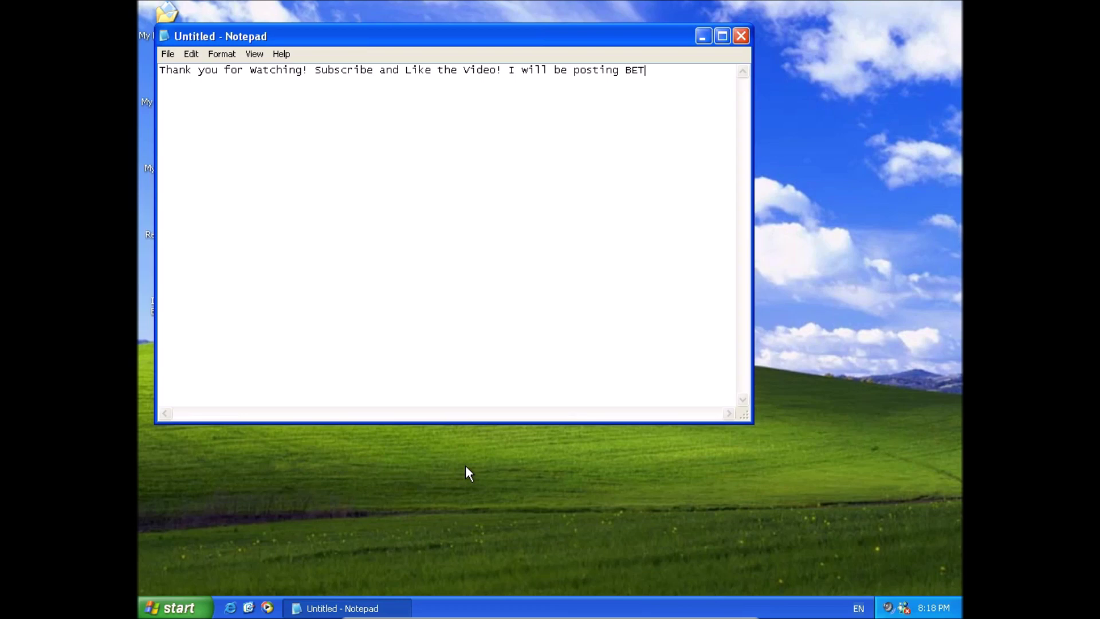
{"action": "type", "text": "A OS Videos."}
{"action": "left_click", "coordinate": [748, 42]}
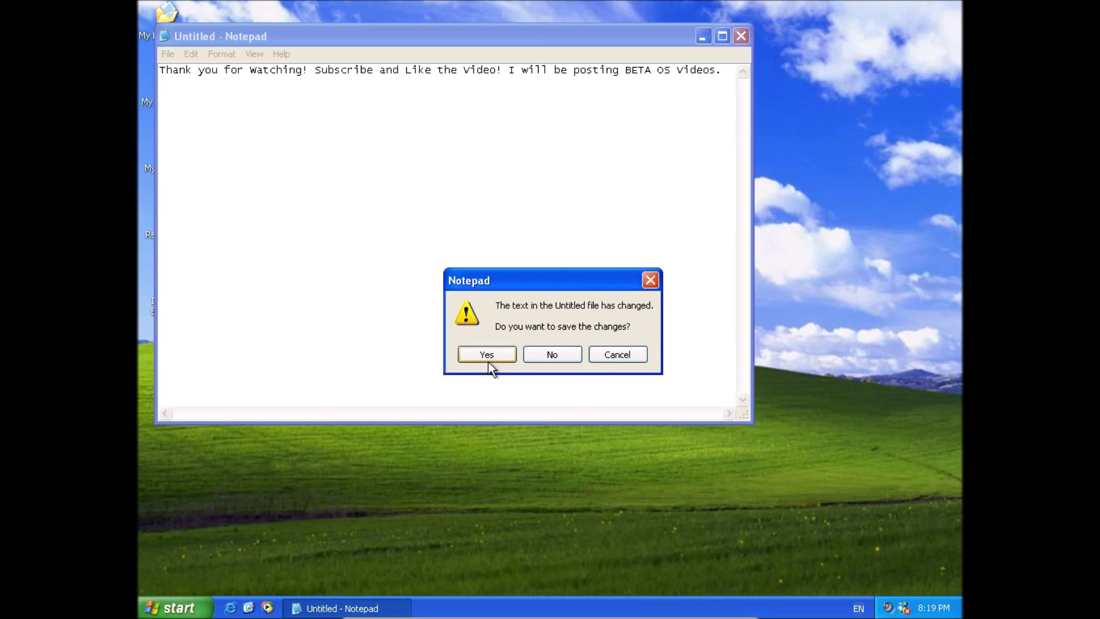
{"action": "left_click", "coordinate": [533, 359]}
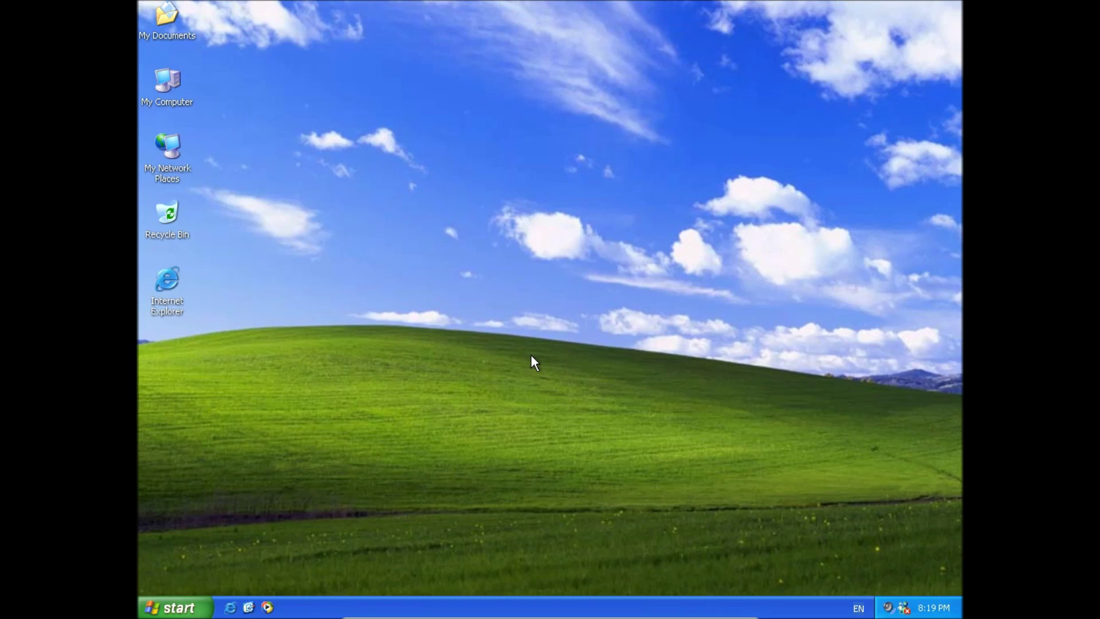
{"action": "key", "text": "super"}
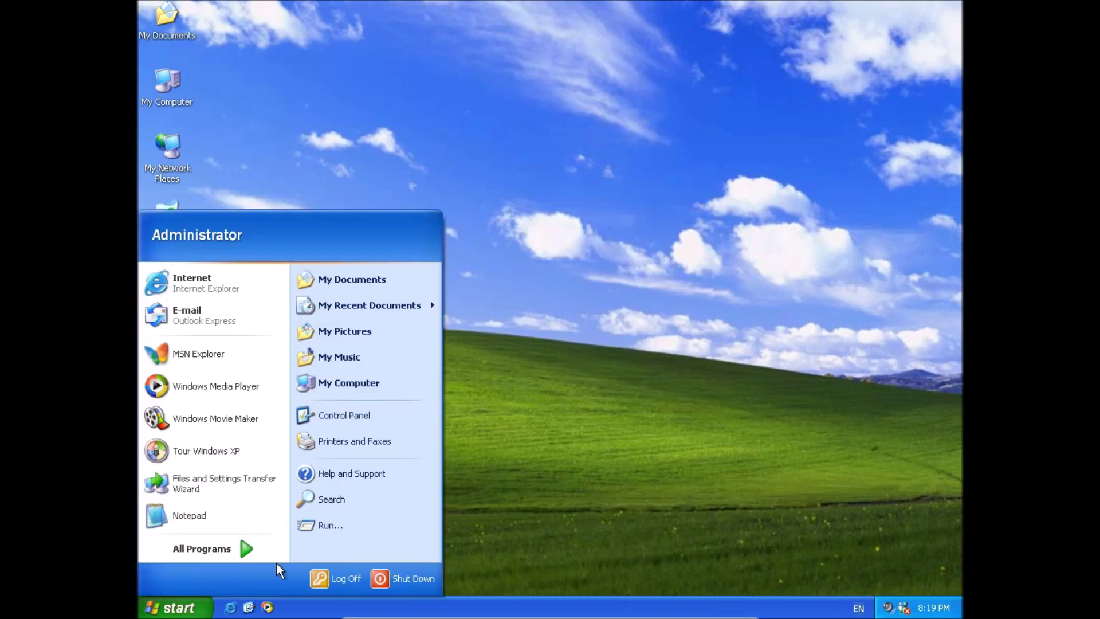
{"action": "key", "text": "Escape"}
{"action": "left_click", "coordinate": [163, 86]}
{"action": "right_click", "coordinate": [155, 94]}
{"action": "left_click", "coordinate": [568, 139]}
- Shut down Windows XP with the Shut down option
{"action": "key", "text": "super"}
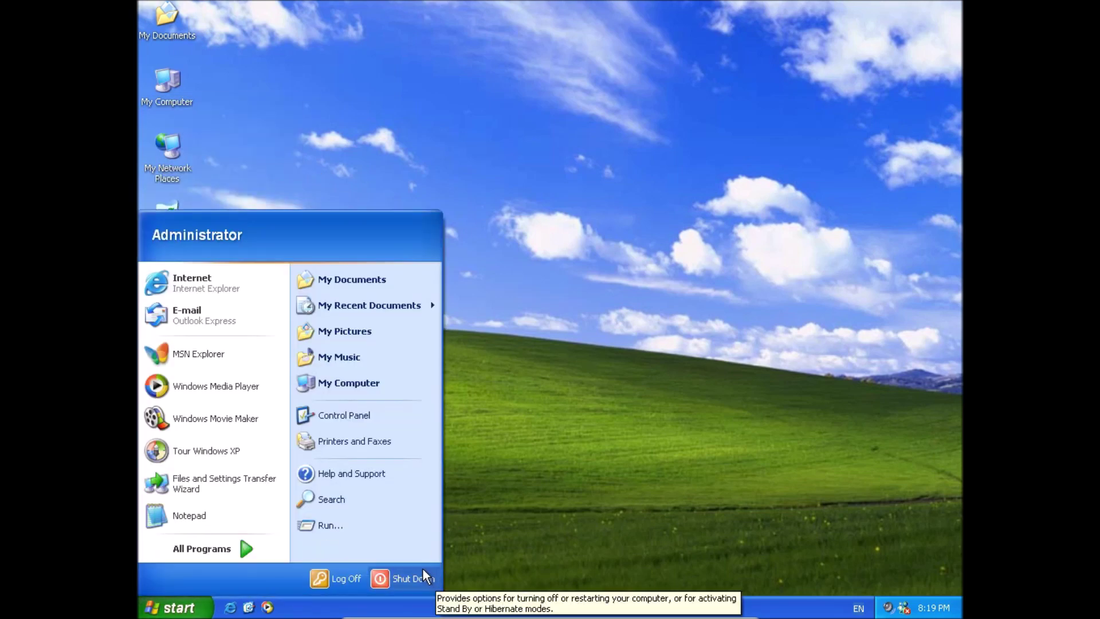
{"action": "key", "text": "Escape"}
{"action": "key", "text": "alt+F4"}
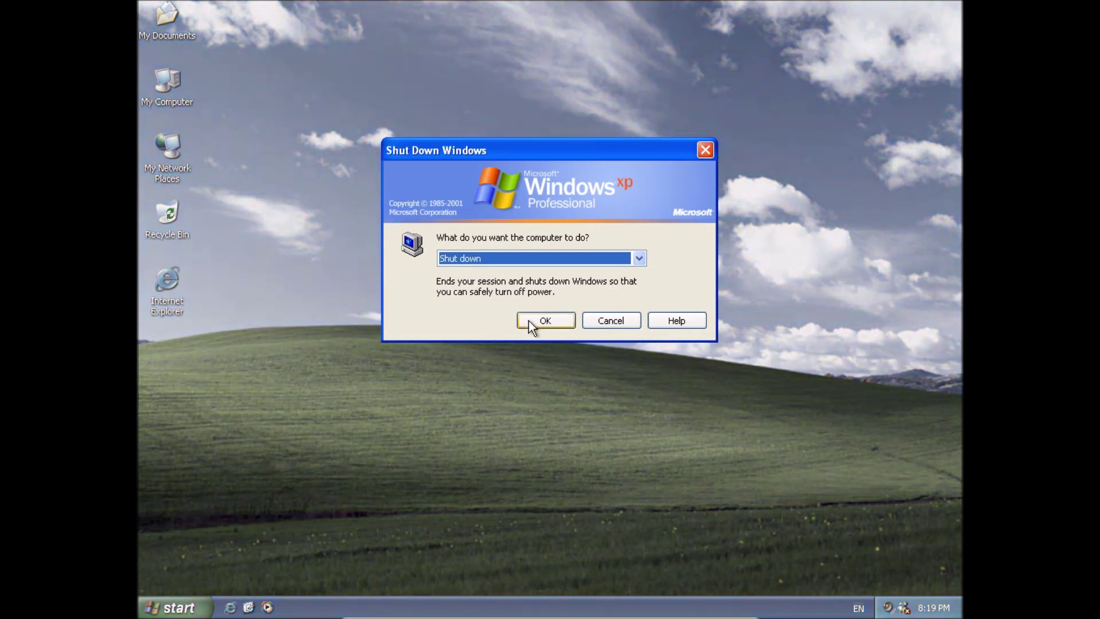
{"action": "left_click", "coordinate": [573, 259]}
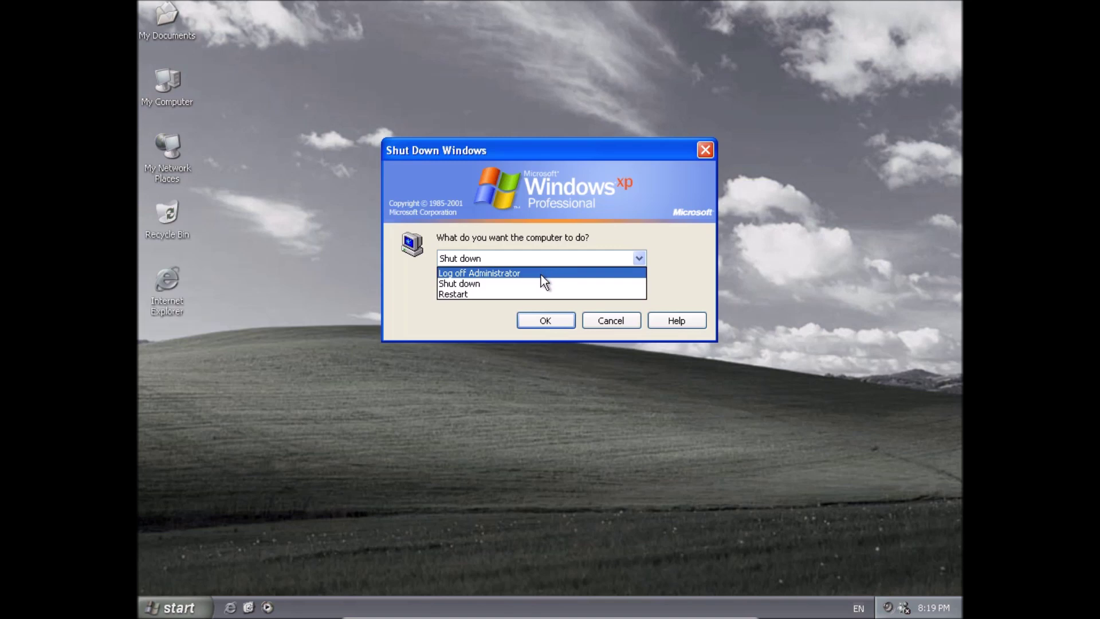
{"action": "left_click", "coordinate": [536, 282]}
{"action": "left_click", "coordinate": [528, 321]}
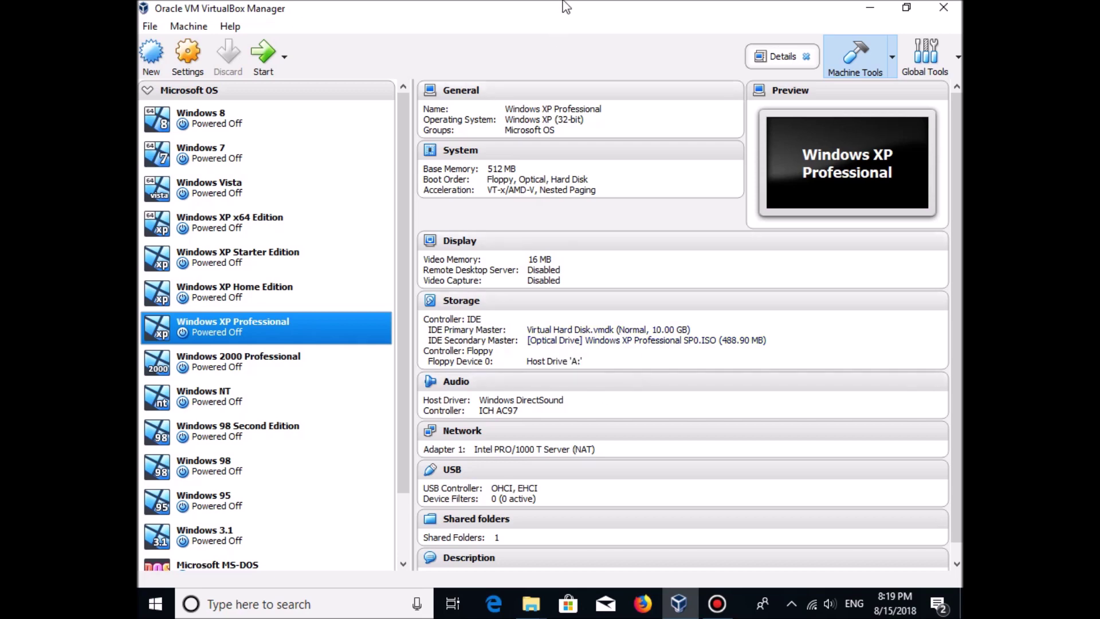
{"action": "mouse_move", "coordinate": [564, 6]}
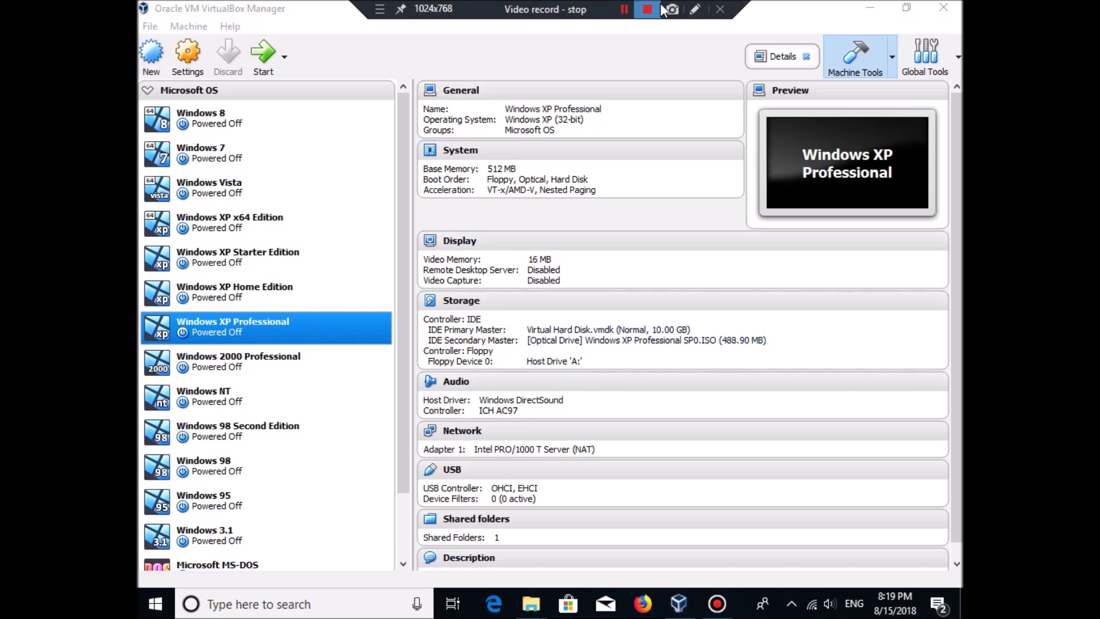